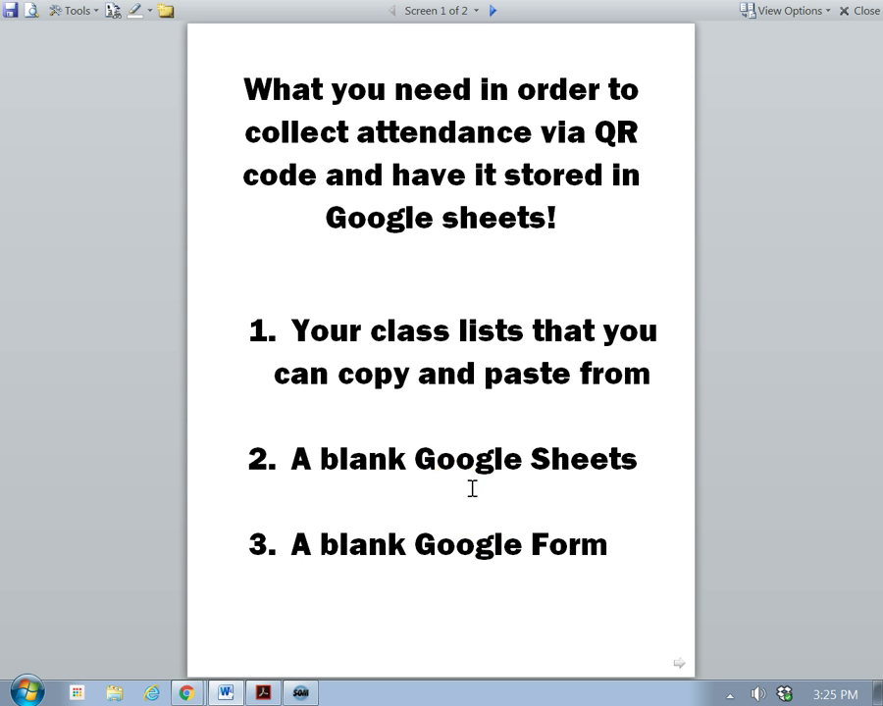
# Leave the Word checklist and bring up the Google apps list in Chrome.
pyautogui.press('pagedown')
pyautogui.click(785, 113)
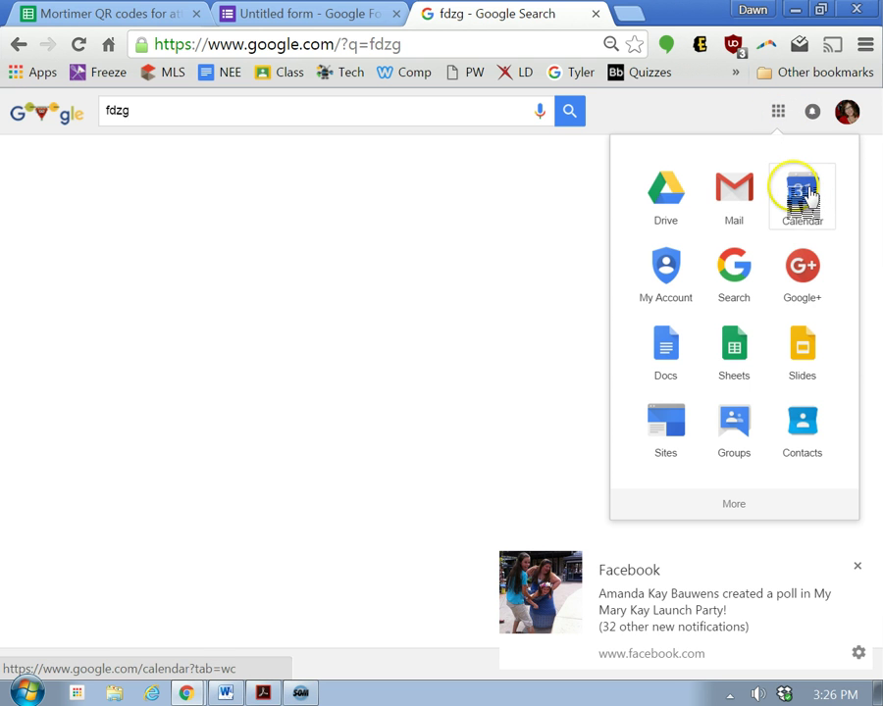
# Dismiss the Facebook notification and open Drive from the expanded Google apps list.
pyautogui.click(857, 566)
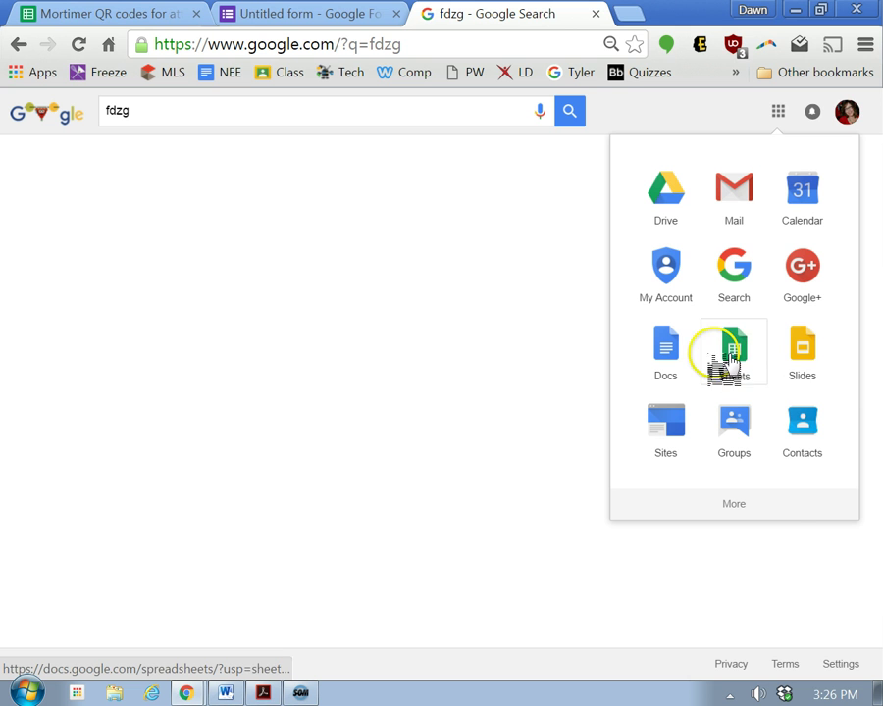
pyautogui.click(755, 508)
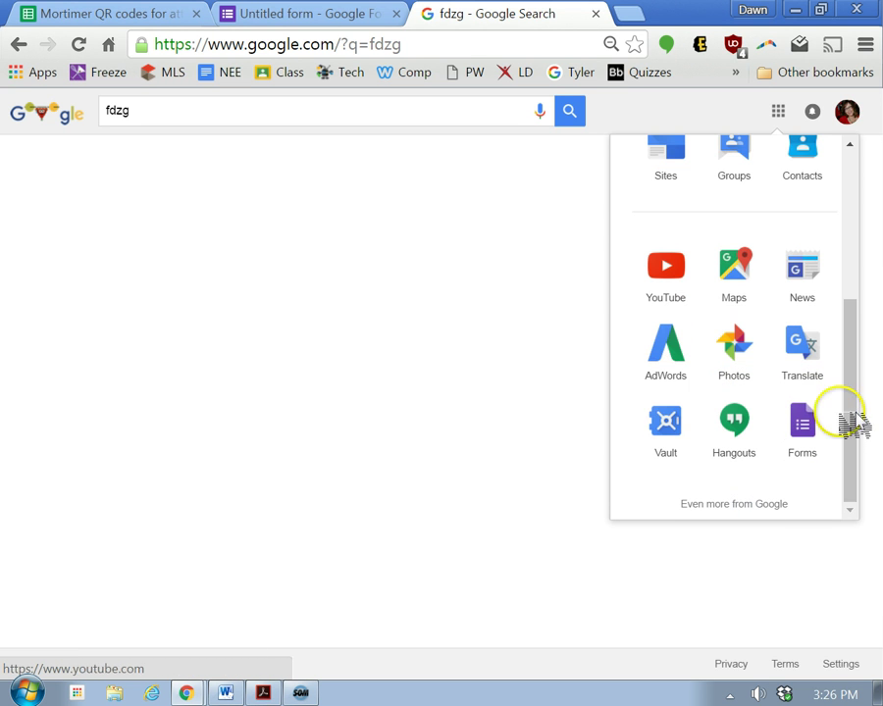
pyautogui.scroll(2, 809, 446)
pyautogui.scroll(2, 745, 323)
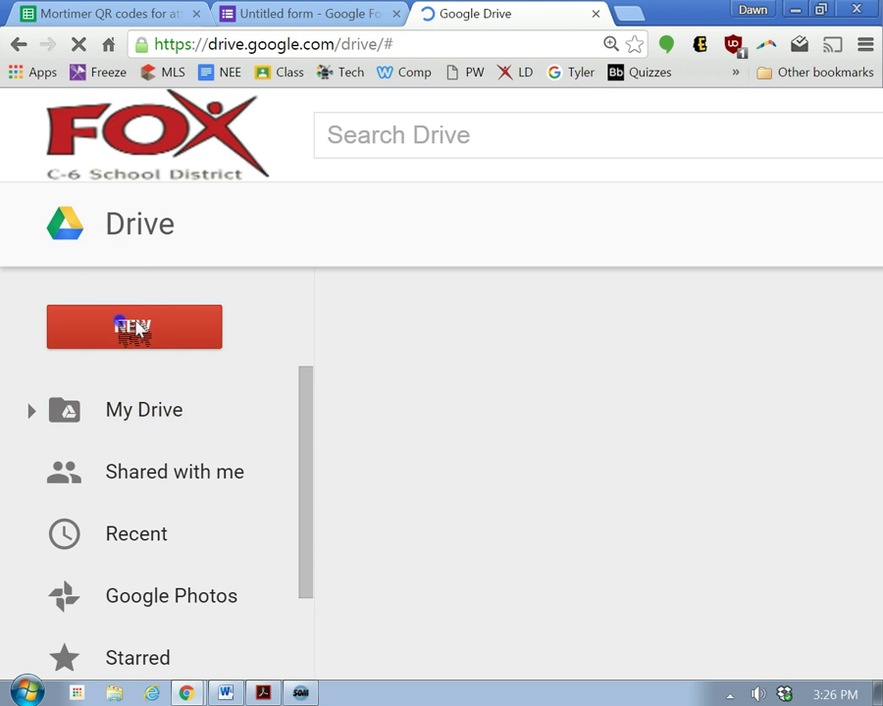
# Start a Google Sheets blank spreadsheet from Drive's NEW menu.
pyautogui.click(135, 328)
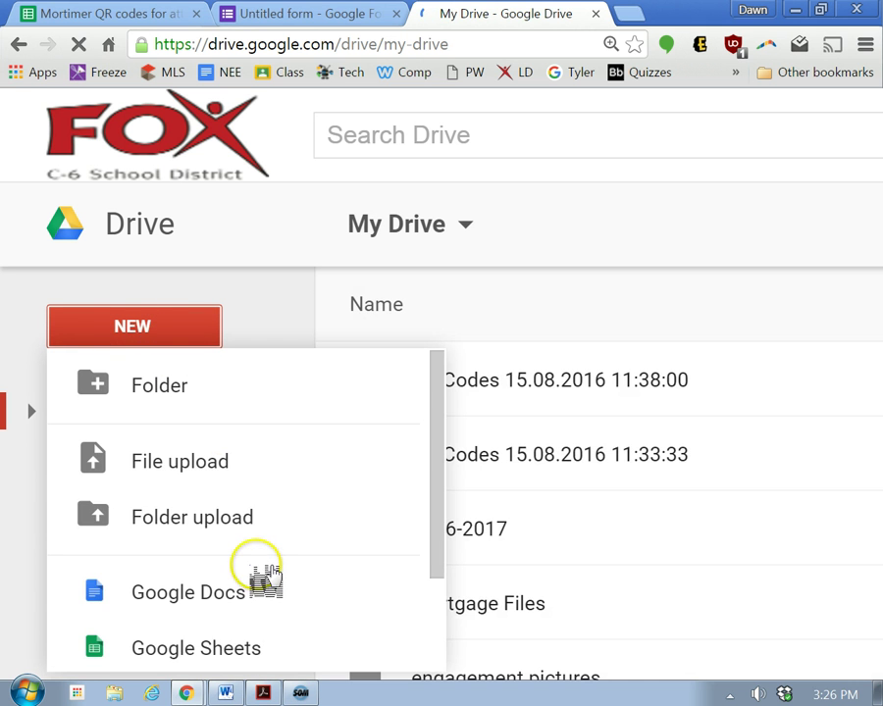
pyautogui.scroll(-2, 265, 586)
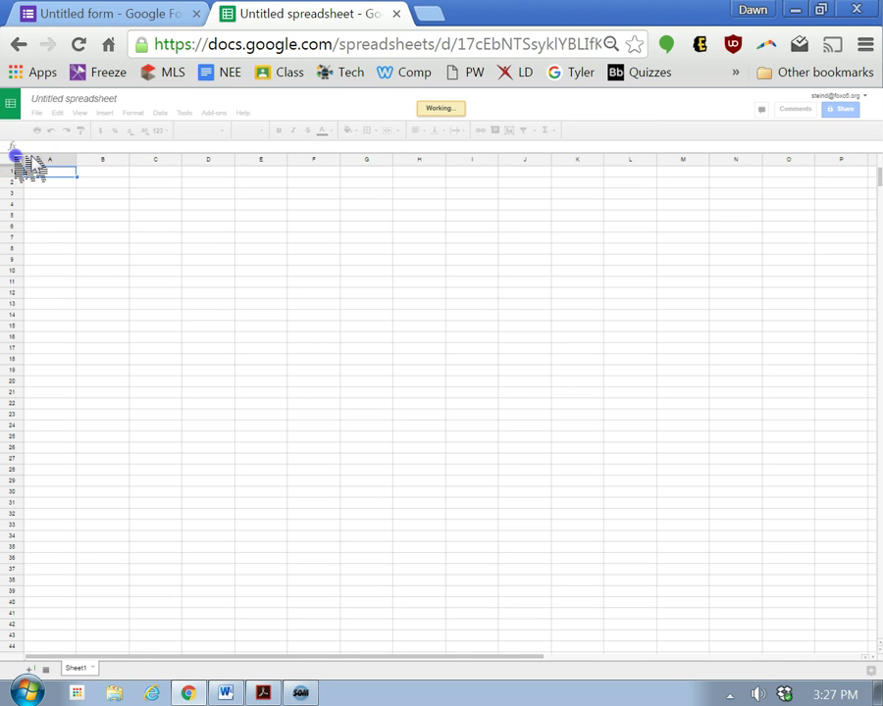
# Select all cells and set Format > Text wrapping to Wrap for the whole sheet.
pyautogui.click(18, 160)
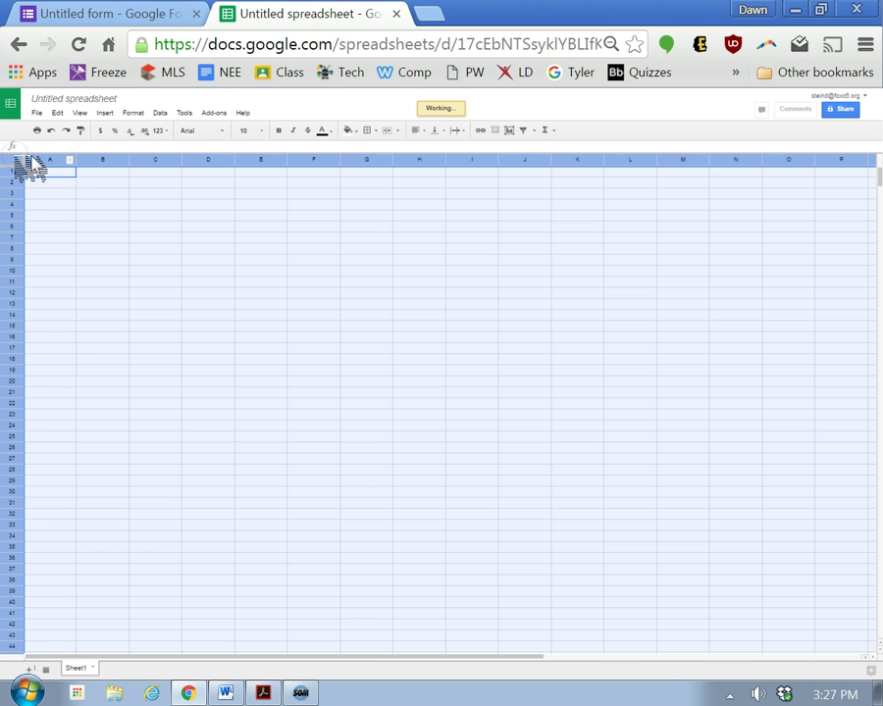
pyautogui.click(130, 125)
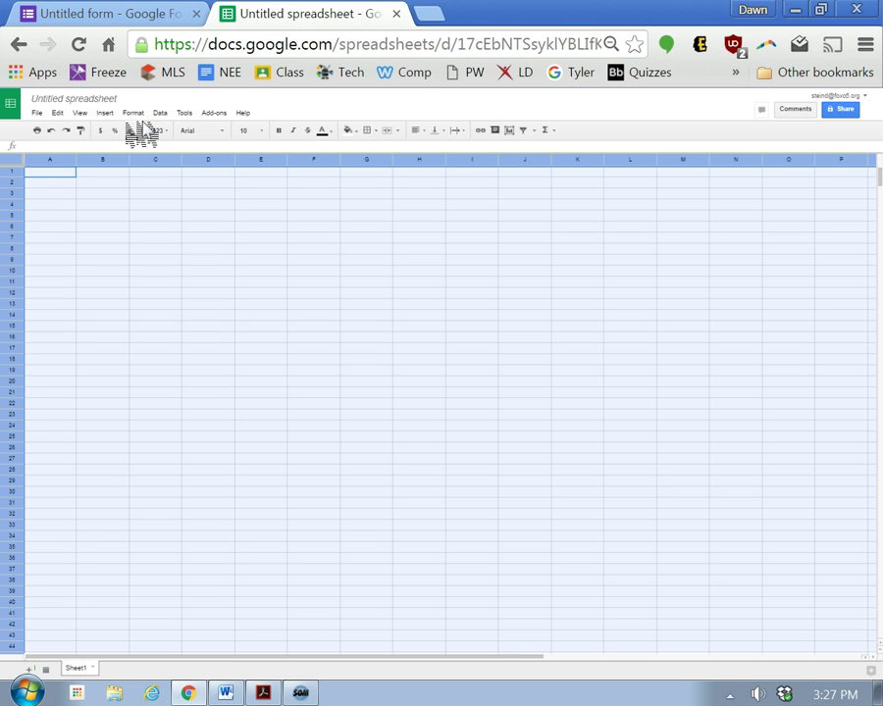
pyautogui.click(58, 114)
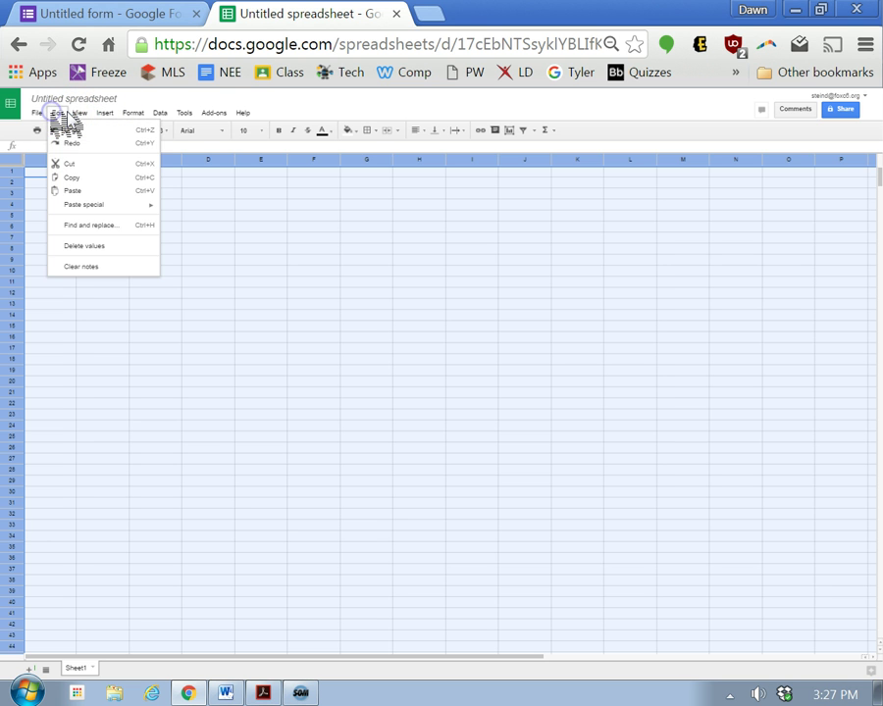
pyautogui.click(134, 114)
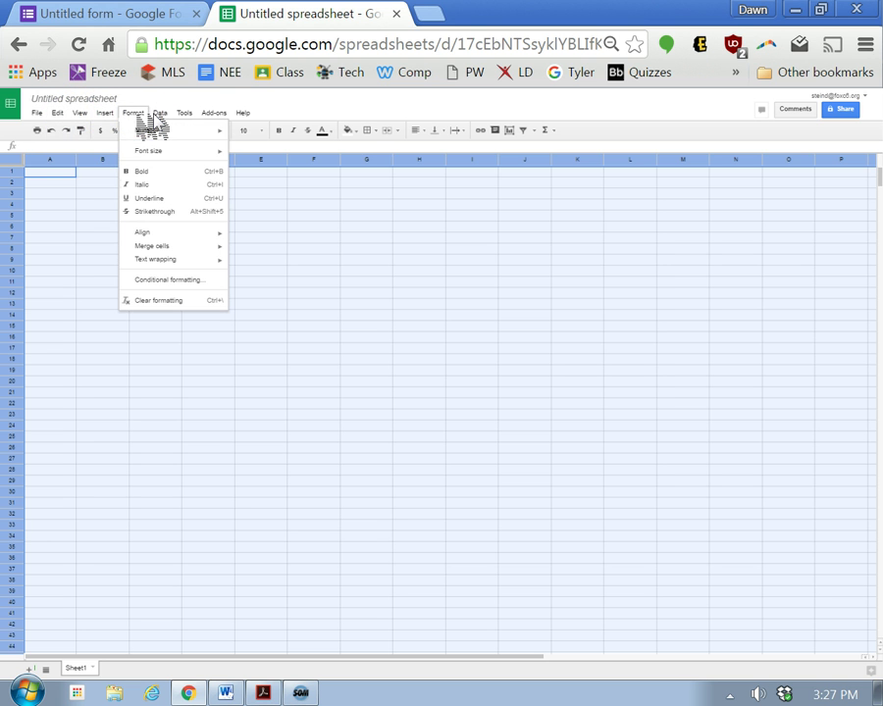
pyautogui.moveTo(156, 258)
pyautogui.click(267, 277)
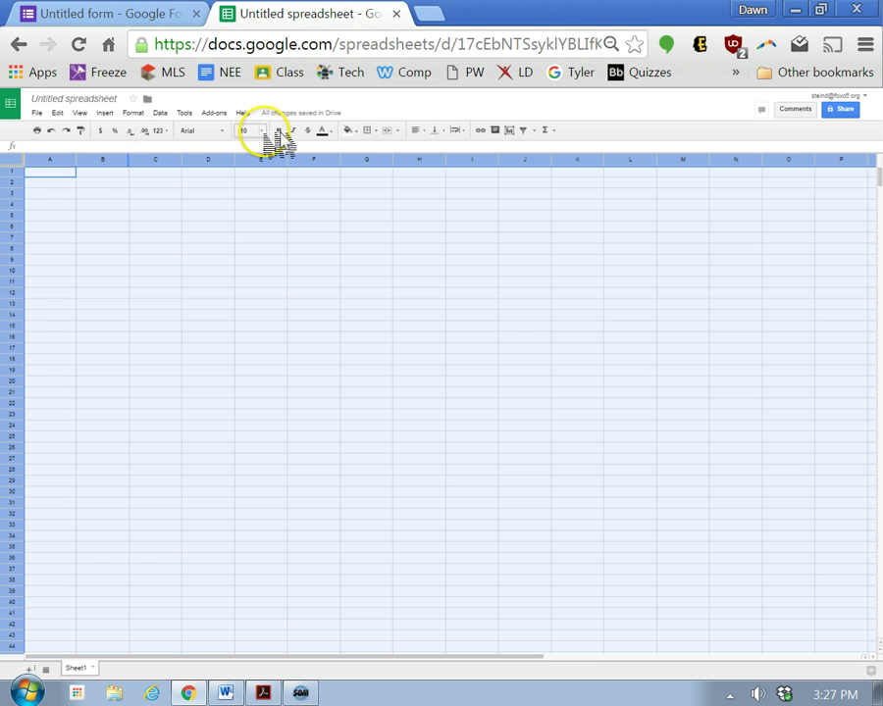
# Enter the headers Url in A1, Name in C1 and QR Code in D1.
pyautogui.click(49, 171)
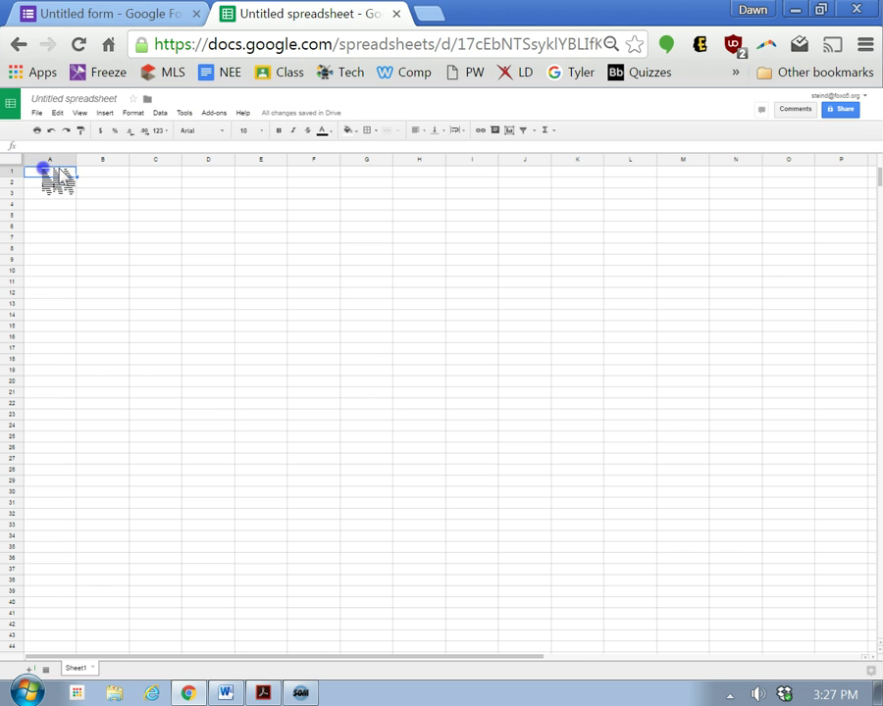
pyautogui.write('Wri')
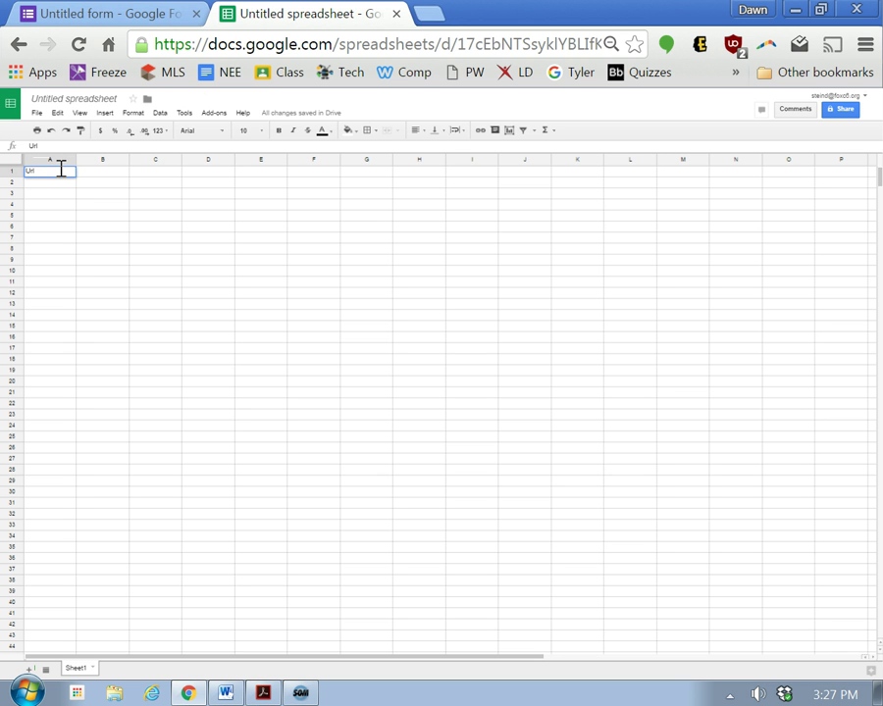
pyautogui.hotkey('ctrl', '+')
pyautogui.hotkey('ctrl', '+')
pyautogui.hotkey('ctrl', '+')
pyautogui.hotkey('ctrl', '+')
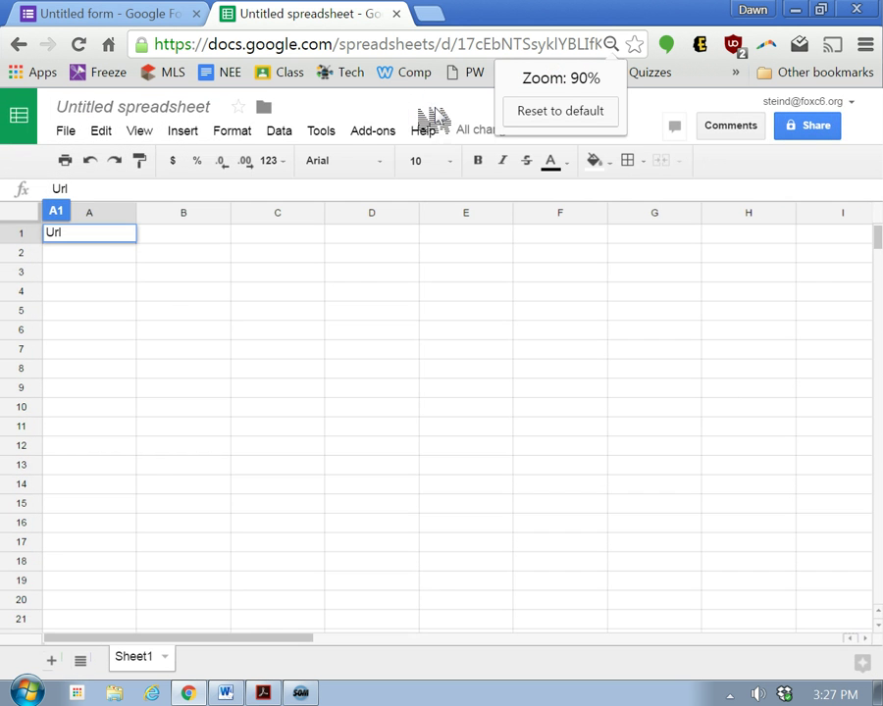
pyautogui.click(196, 238)
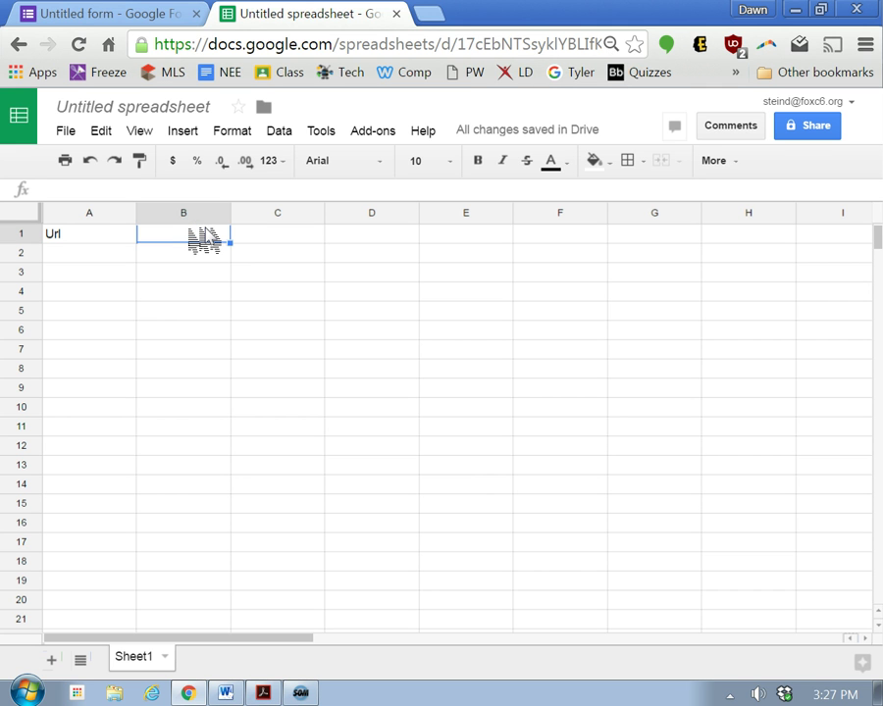
pyautogui.scroll(-2, 285, 251)
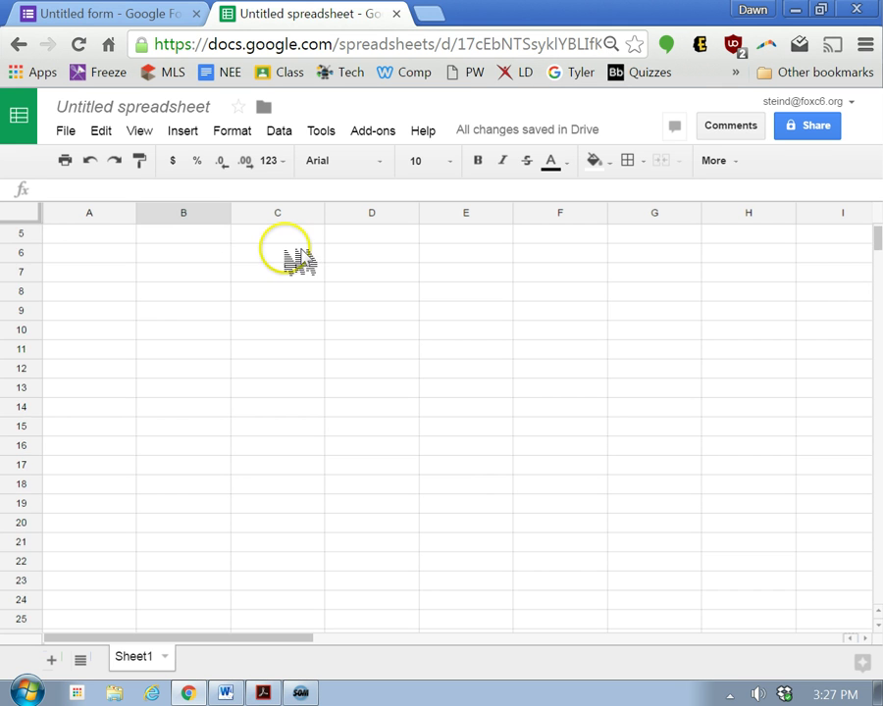
pyautogui.click(284, 236)
pyautogui.scroll(2, 286, 240)
pyautogui.click(279, 237)
pyautogui.write('Name')
pyautogui.press('Tab')
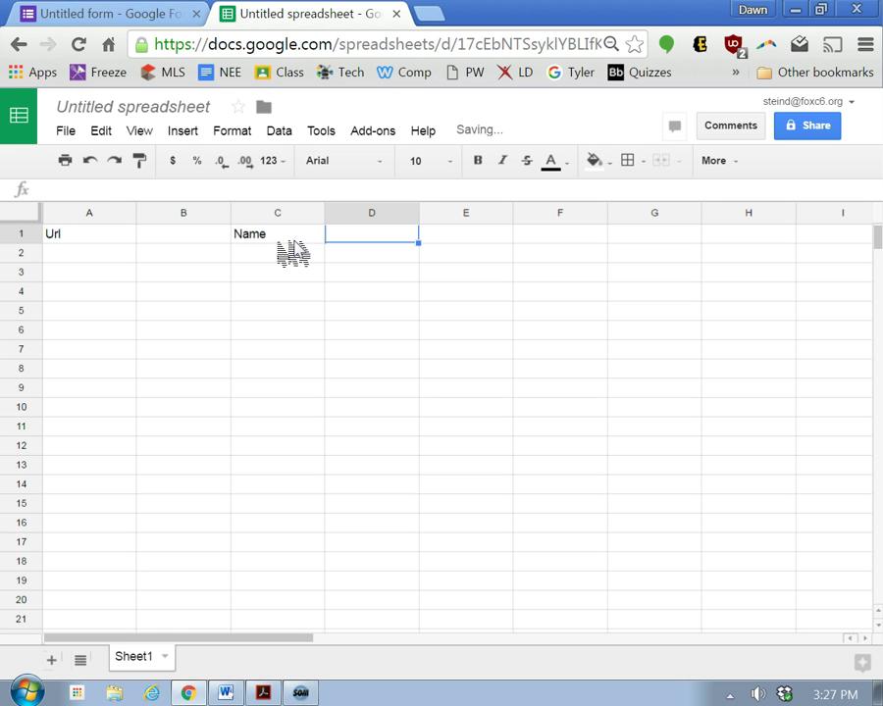
pyautogui.write('QR Code')
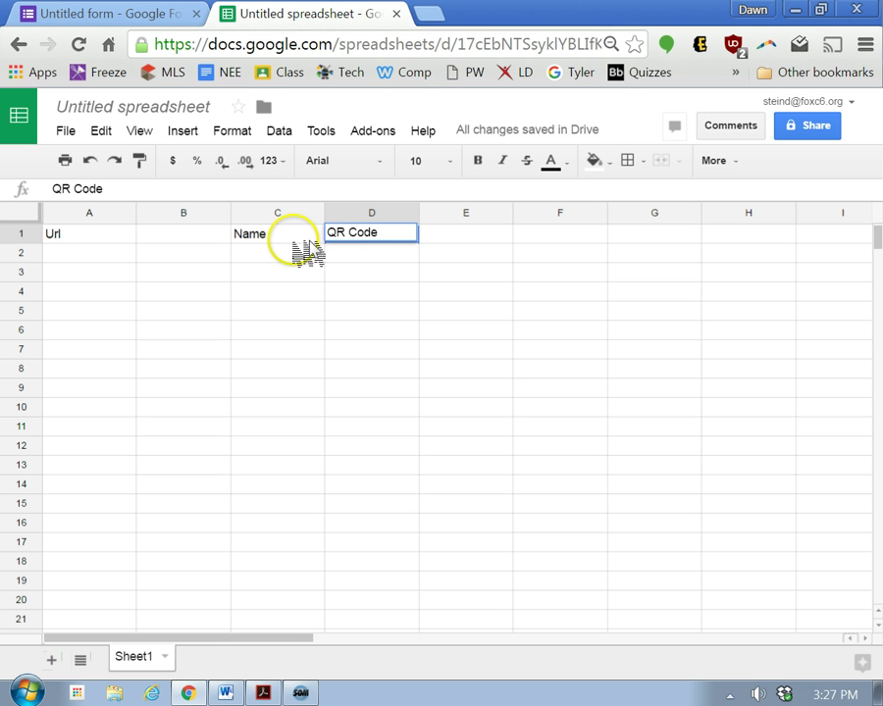
pyautogui.click(309, 272)
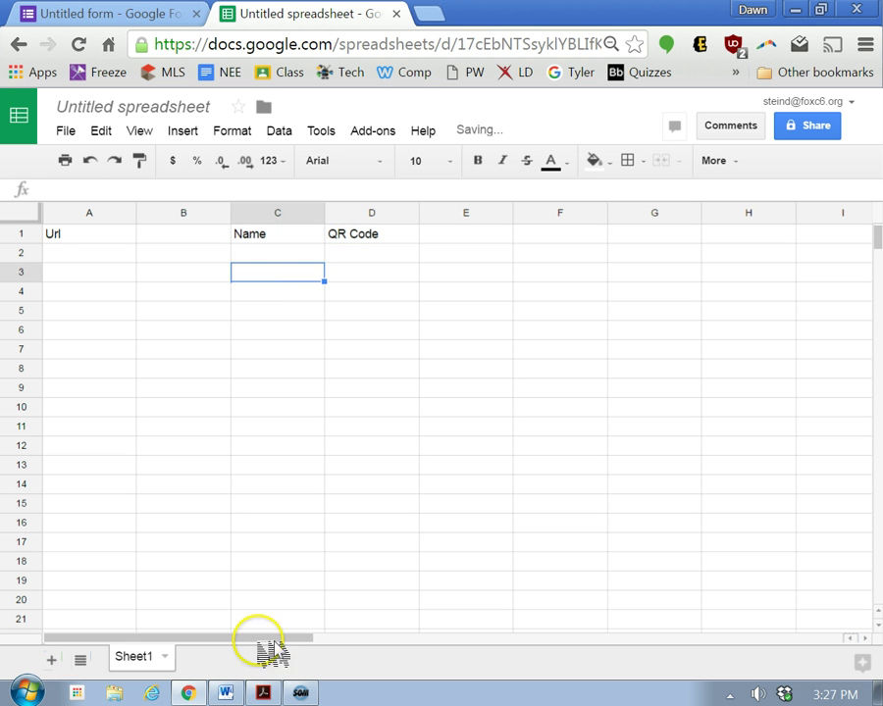
# Copy the =image QR formula from the Word checklist.
pyautogui.click(225, 692)
pyautogui.scroll(-1, 235, 589)
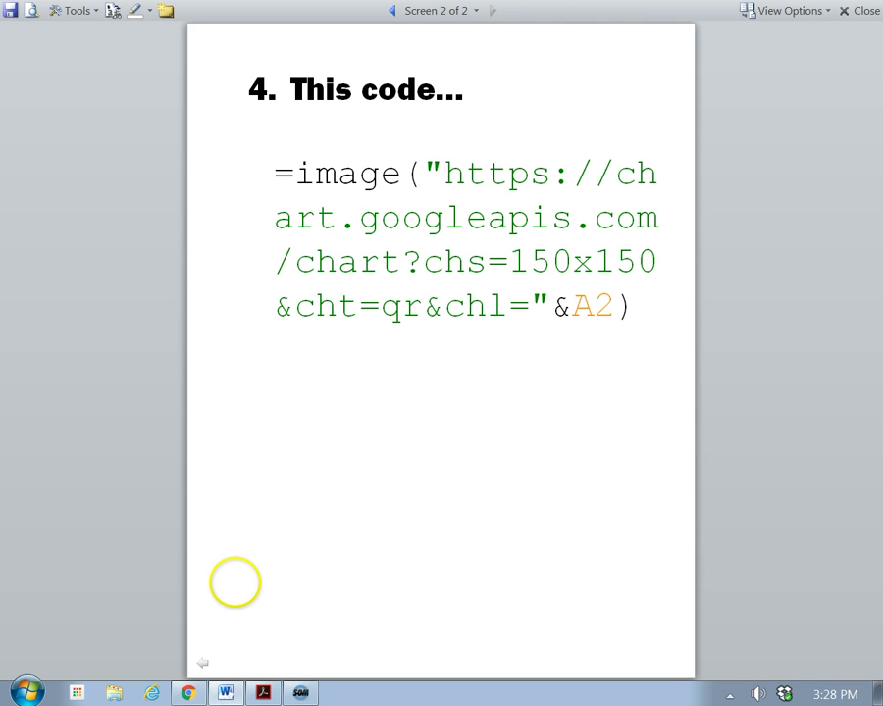
pyautogui.tripleClick(314, 174)
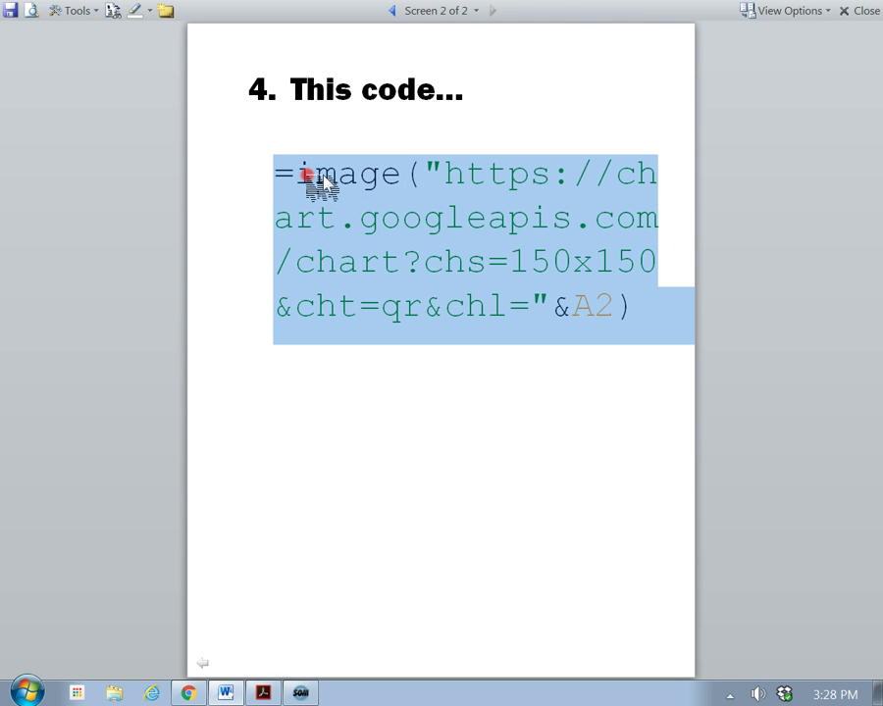
pyautogui.rightClick(321, 182)
pyautogui.click(336, 188)
# Paste the QR formula into D2 and fill it down column D.
pyautogui.click(189, 692)
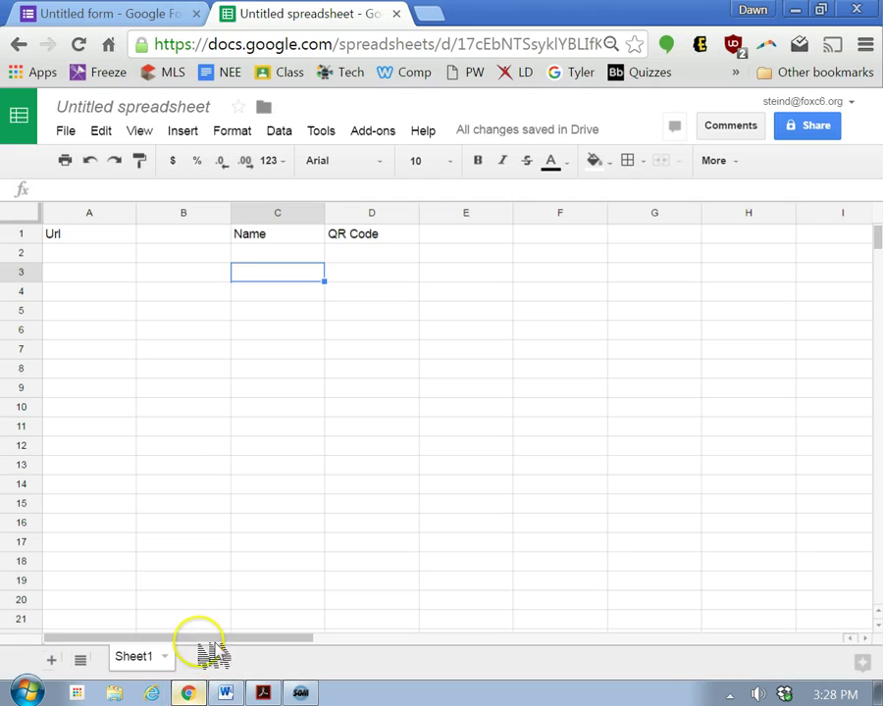
pyautogui.rightClick(373, 257)
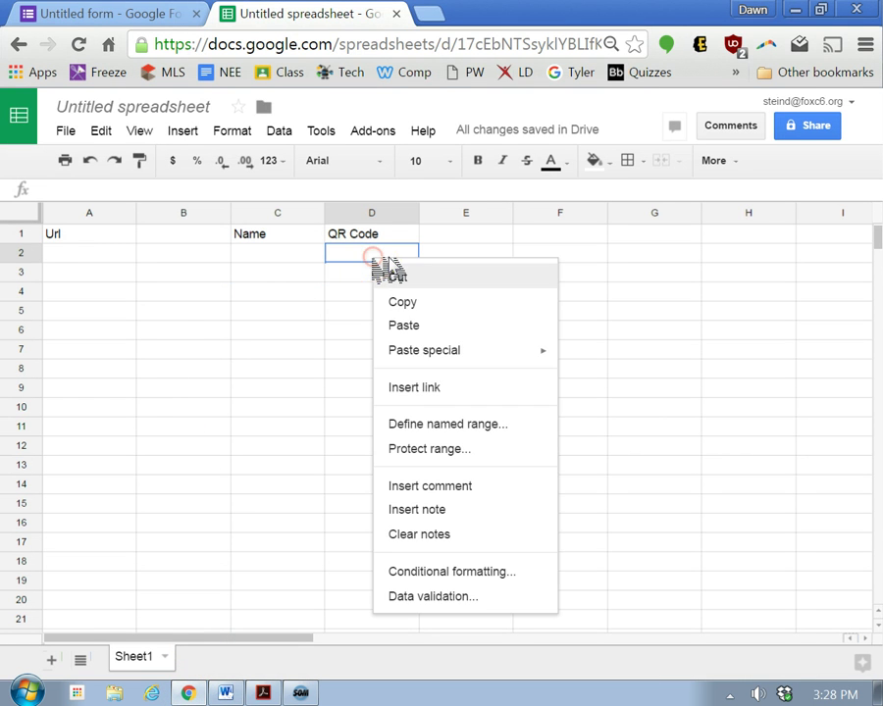
pyautogui.click(394, 326)
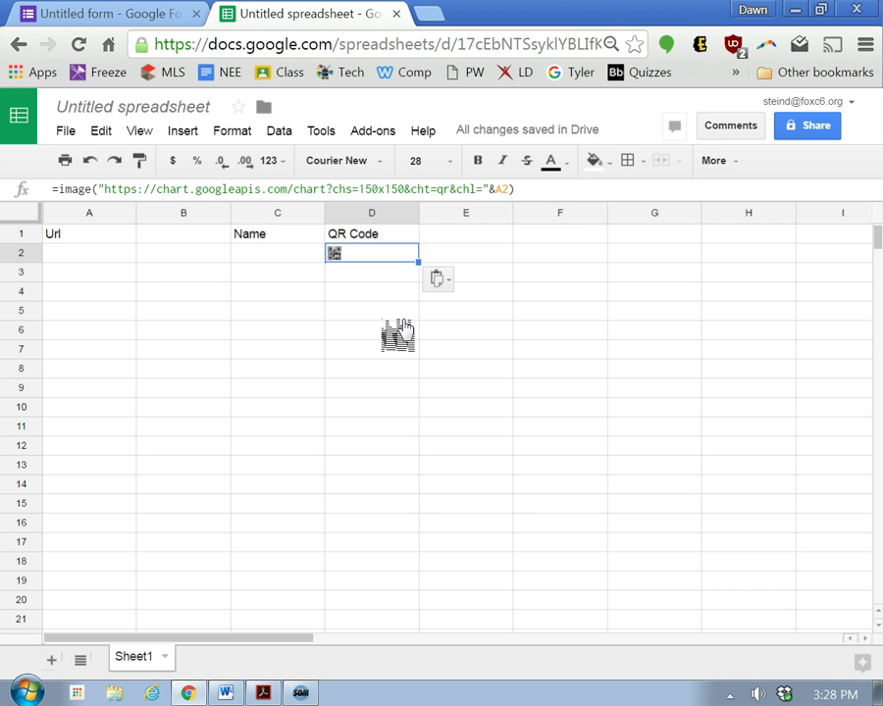
pyautogui.press('Return')
pyautogui.press('Return')
pyautogui.click(397, 255)
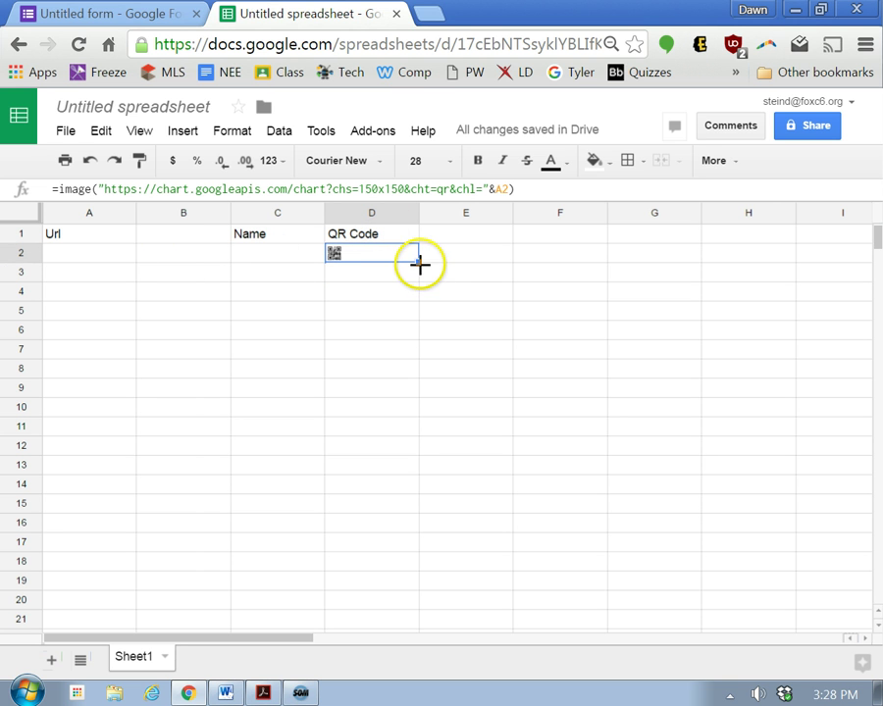
pyautogui.moveTo(418, 263)
pyautogui.mouseDown()
pyautogui.moveTo(410, 622)
pyautogui.moveTo(429, 560)
pyautogui.mouseUp()
pyautogui.scroll(3, 422, 510)
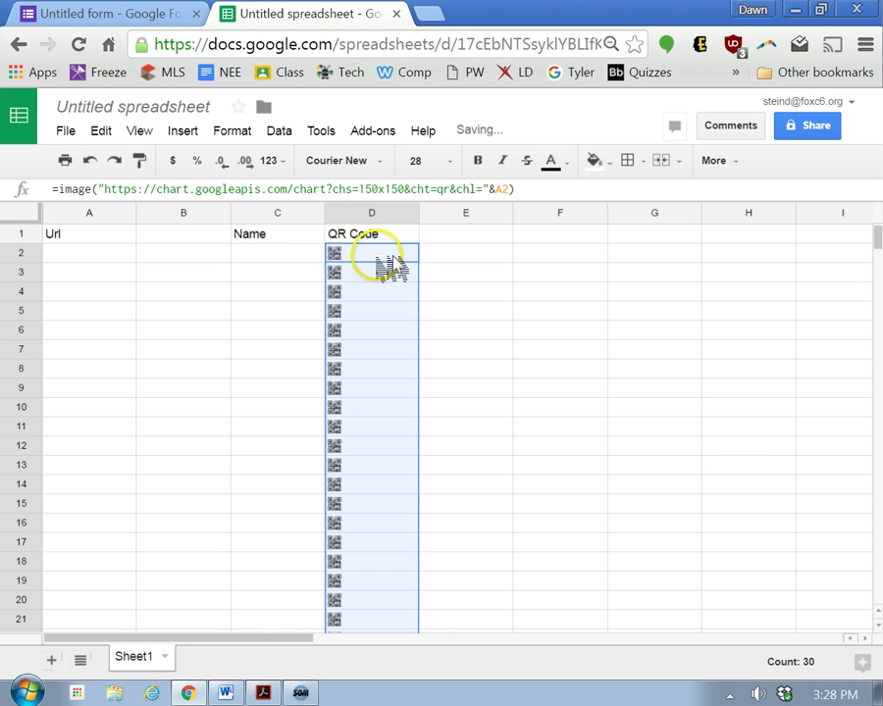
pyautogui.click(106, 253)
pyautogui.click(335, 253)
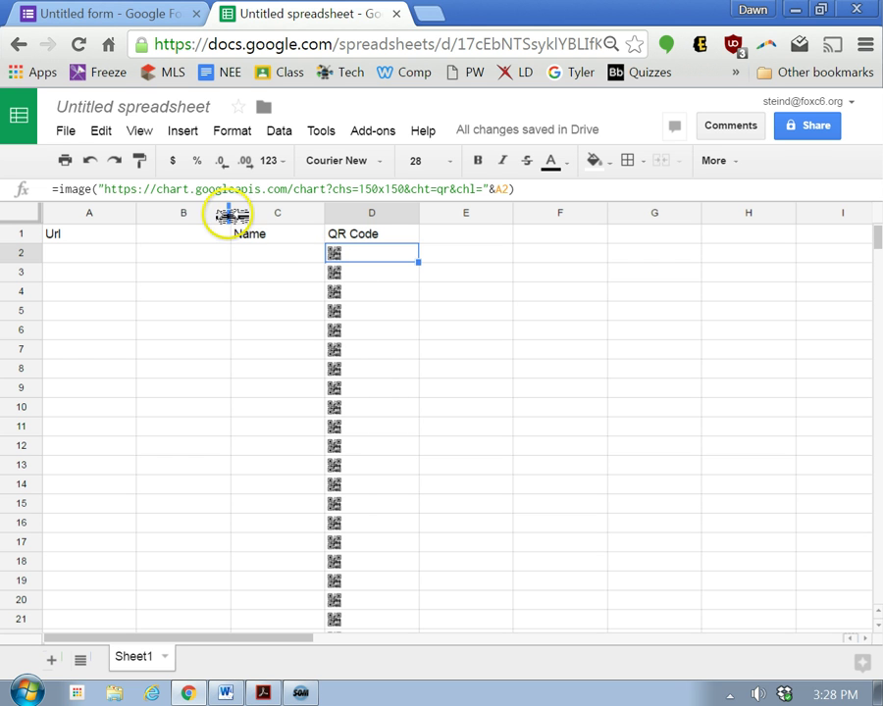
# Widen column A for the URLs and narrow the empty column B.
pyautogui.moveTo(136, 212); pyautogui.dragTo(217, 213)
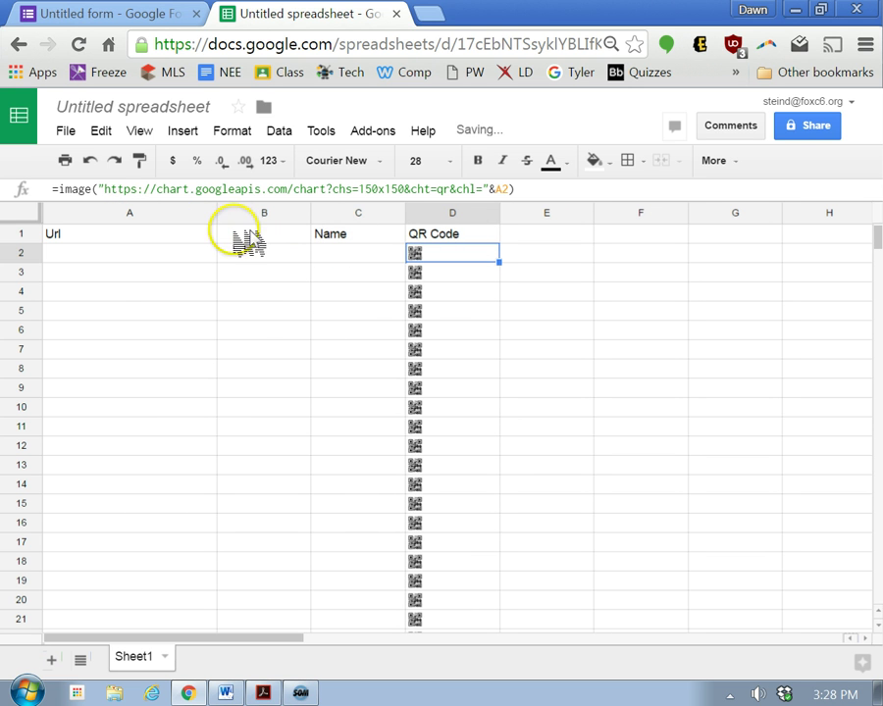
pyautogui.click(252, 237)
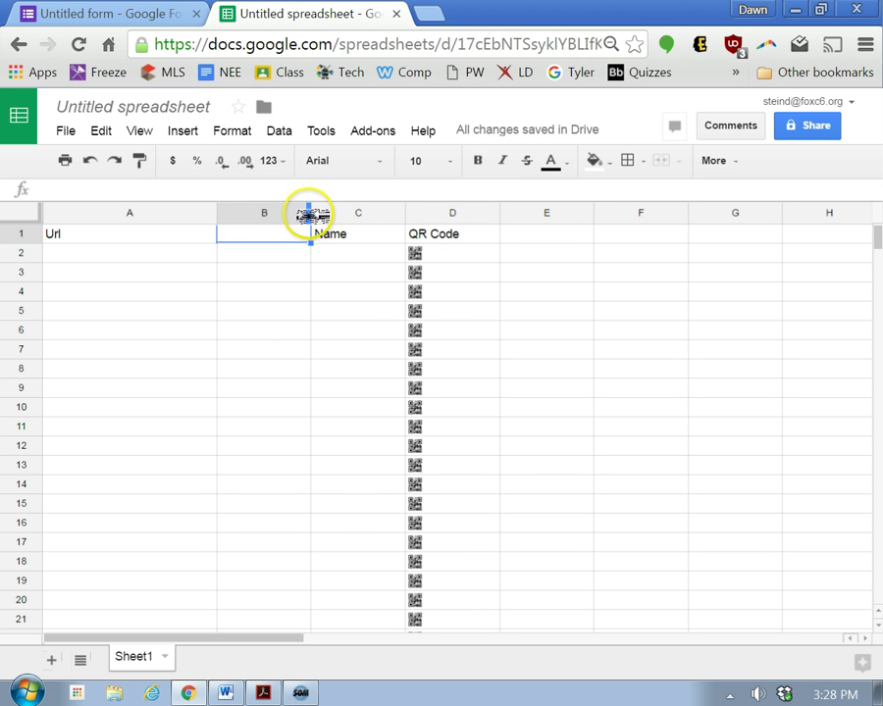
pyautogui.moveTo(311, 214); pyautogui.dragTo(248, 235)
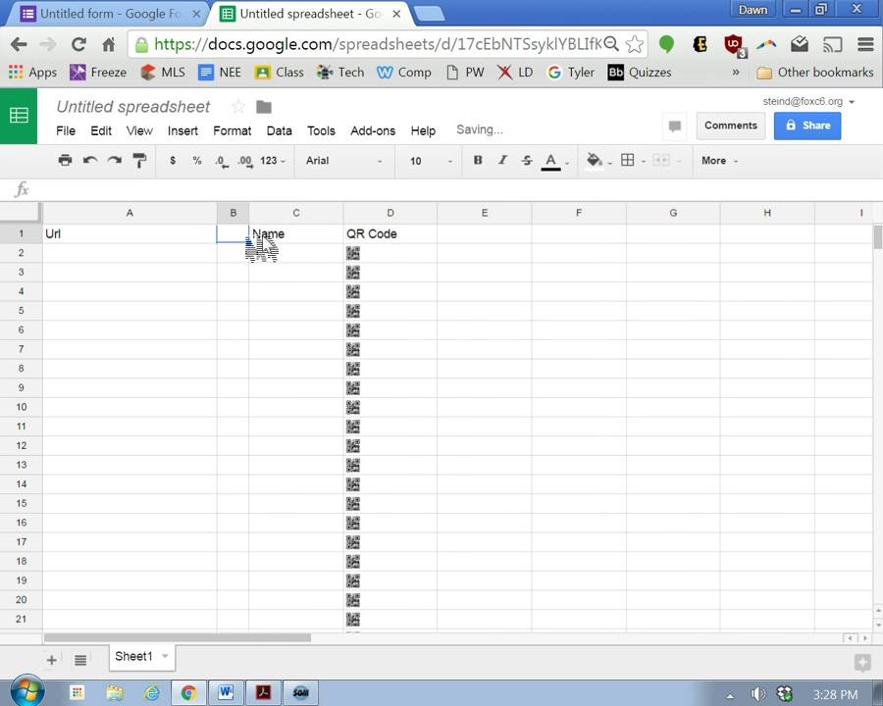
pyautogui.click(102, 249)
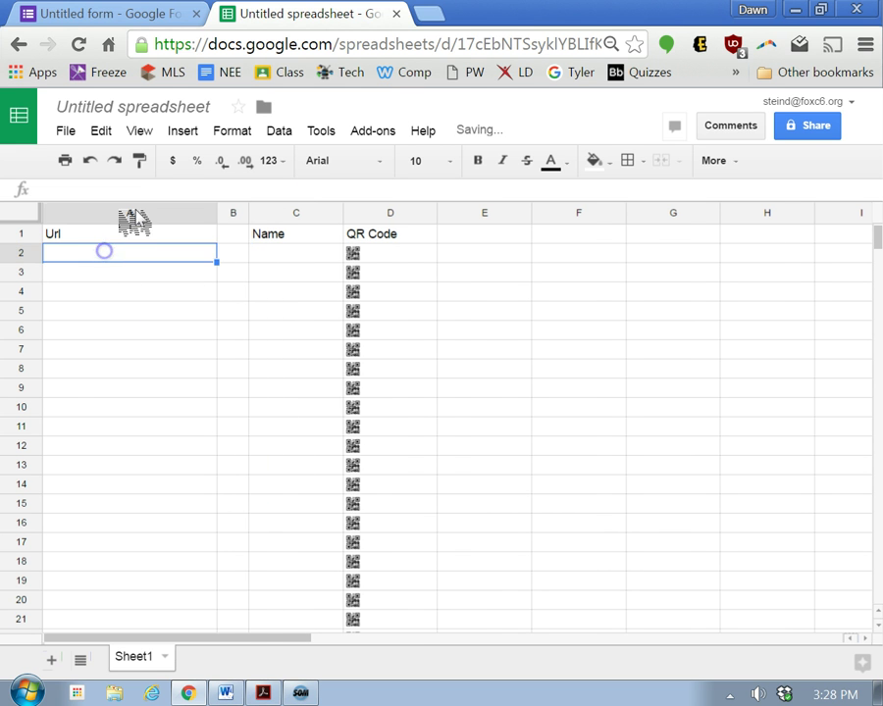
pyautogui.click(122, 15)
# Title the form 'Mrs. Mortimer Attendance 1st Hour Fall 2016'.
pyautogui.click(252, 314)
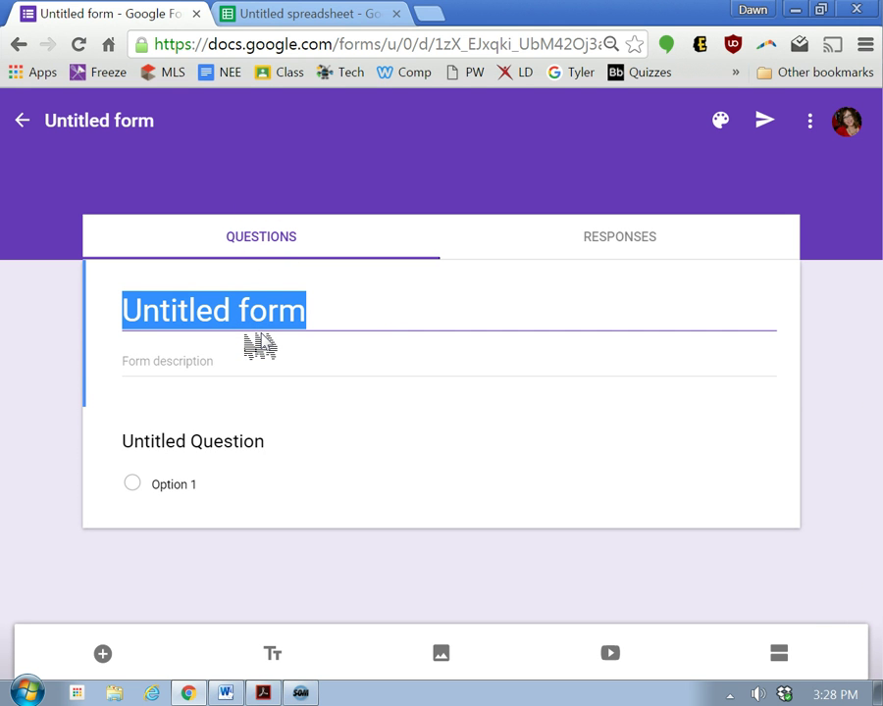
pyautogui.write('Mrs. M o')
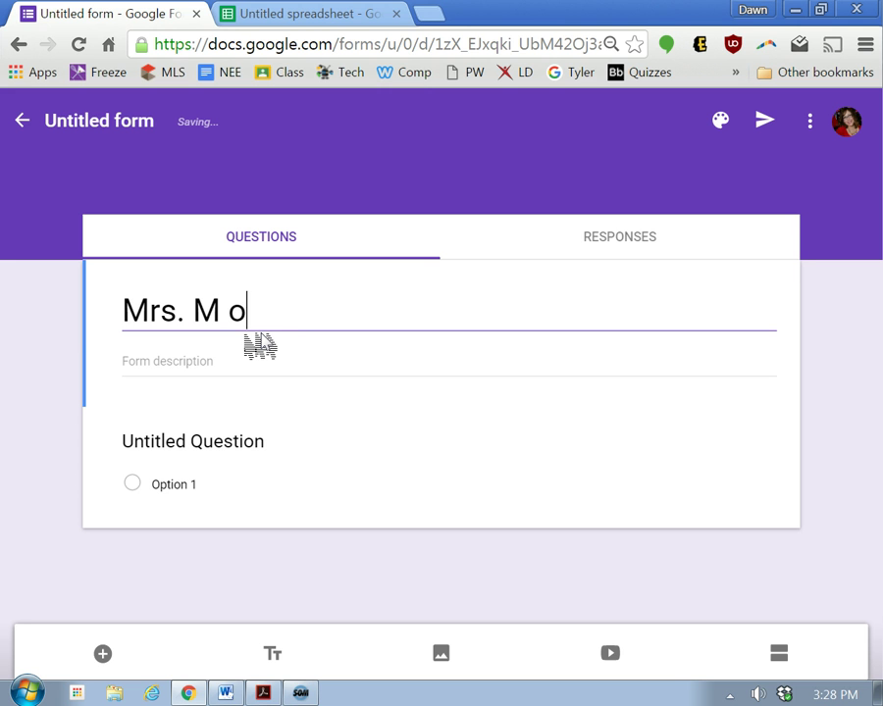
pyautogui.write('rtimer')
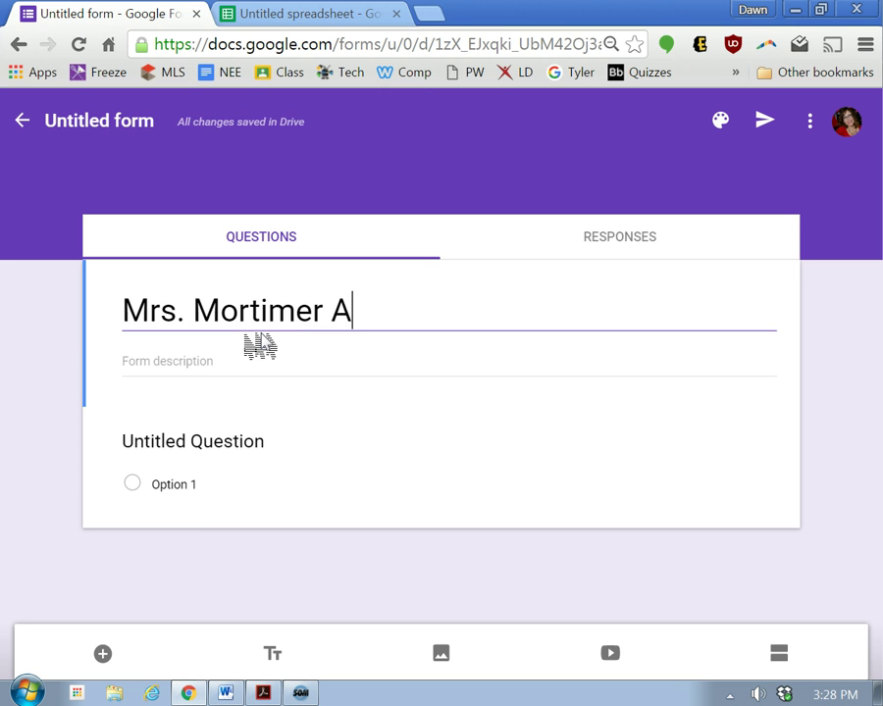
pyautogui.write('ttendance')
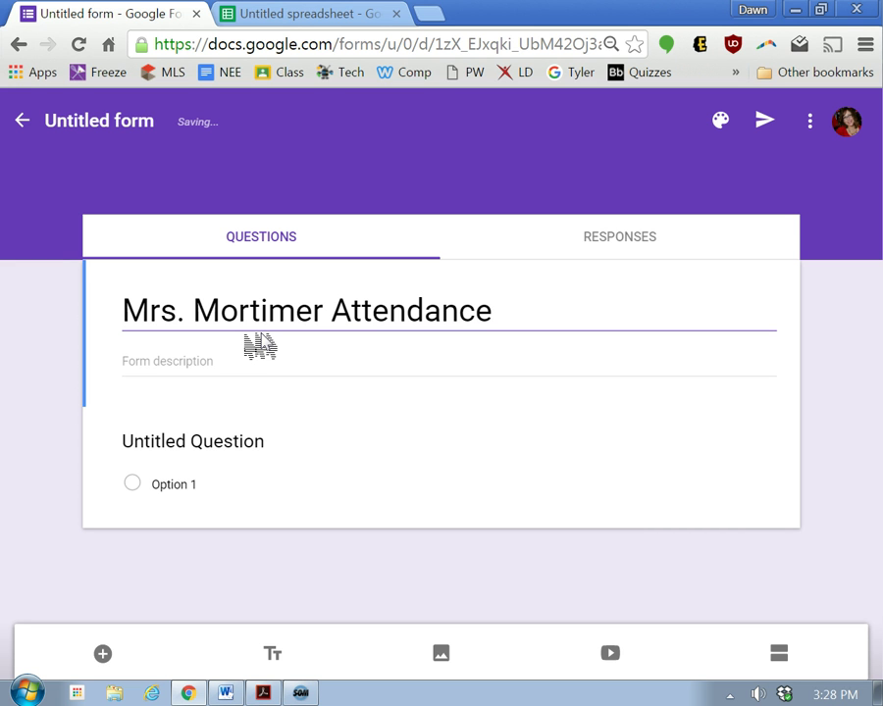
pyautogui.write(' 1st Hour')
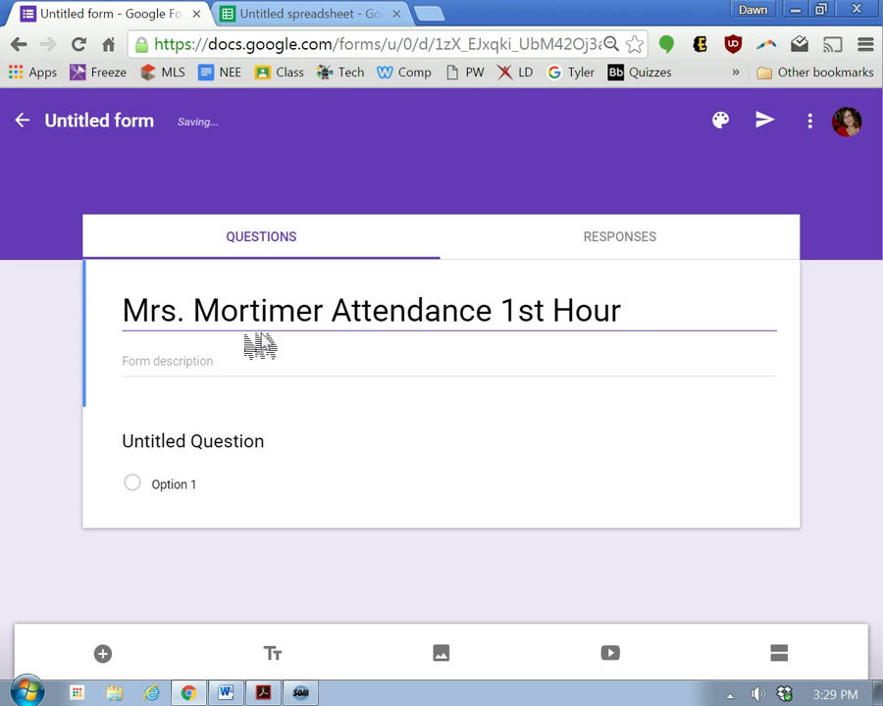
pyautogui.write(' Fall')
pyautogui.write('015')
pyautogui.press('BackSpace')
pyautogui.write('6')
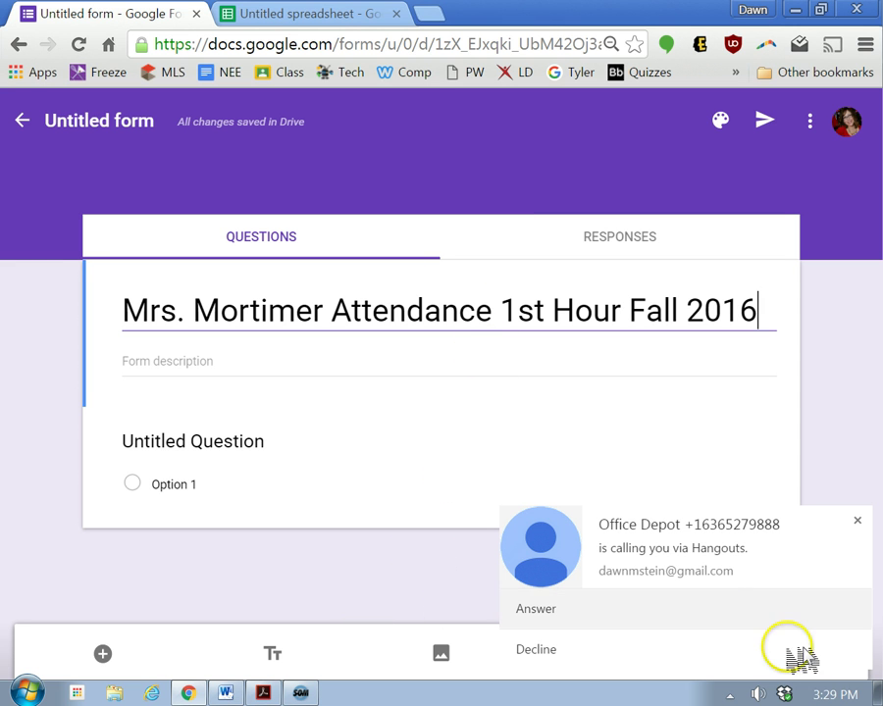
# Change the first question's wording to 'What is your name?'.
pyautogui.click(857, 520)
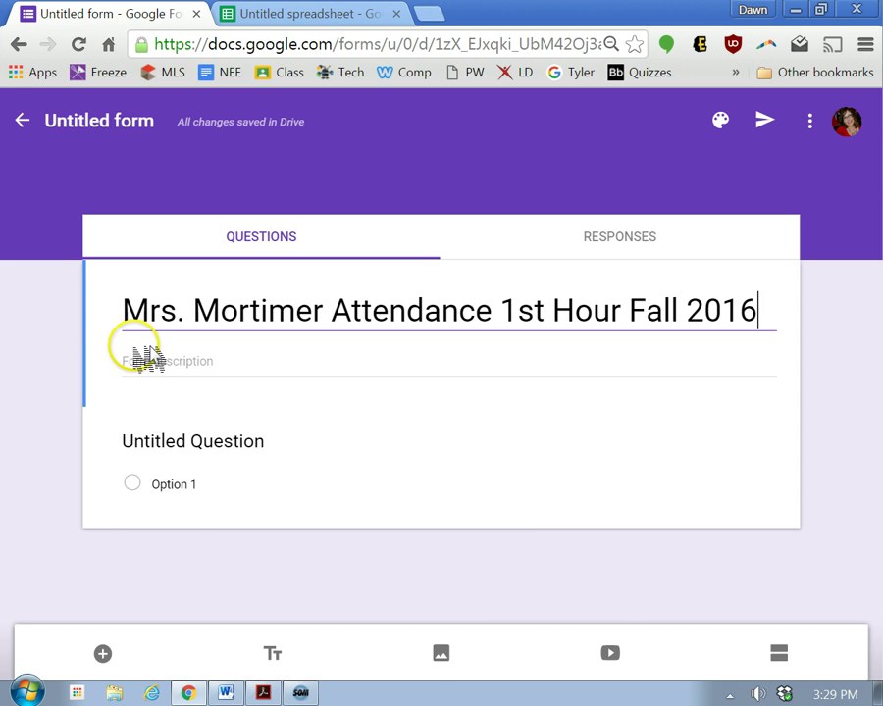
pyautogui.click(186, 451)
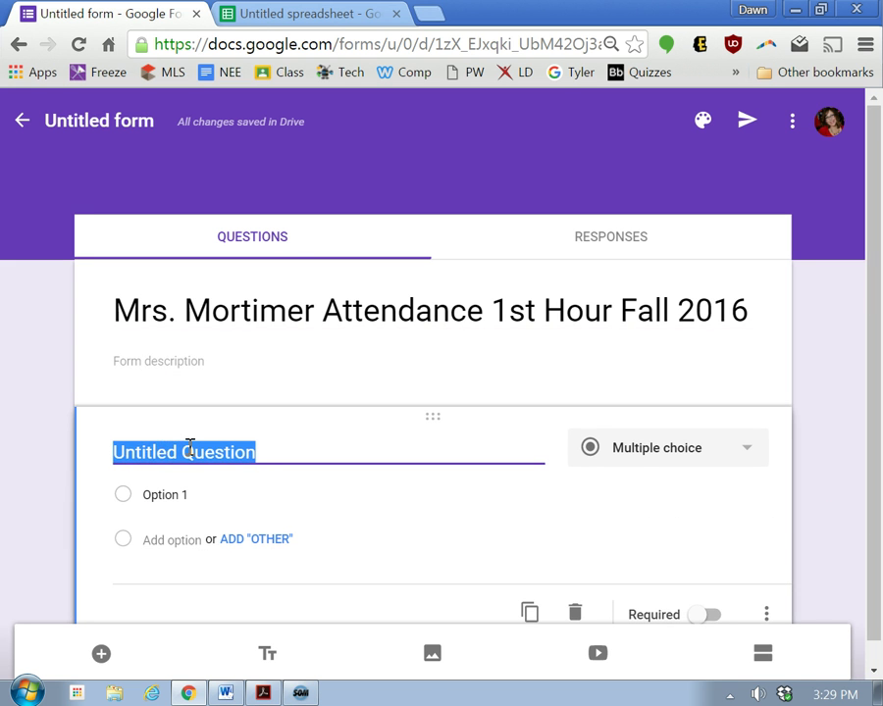
pyautogui.write('What is your name?')
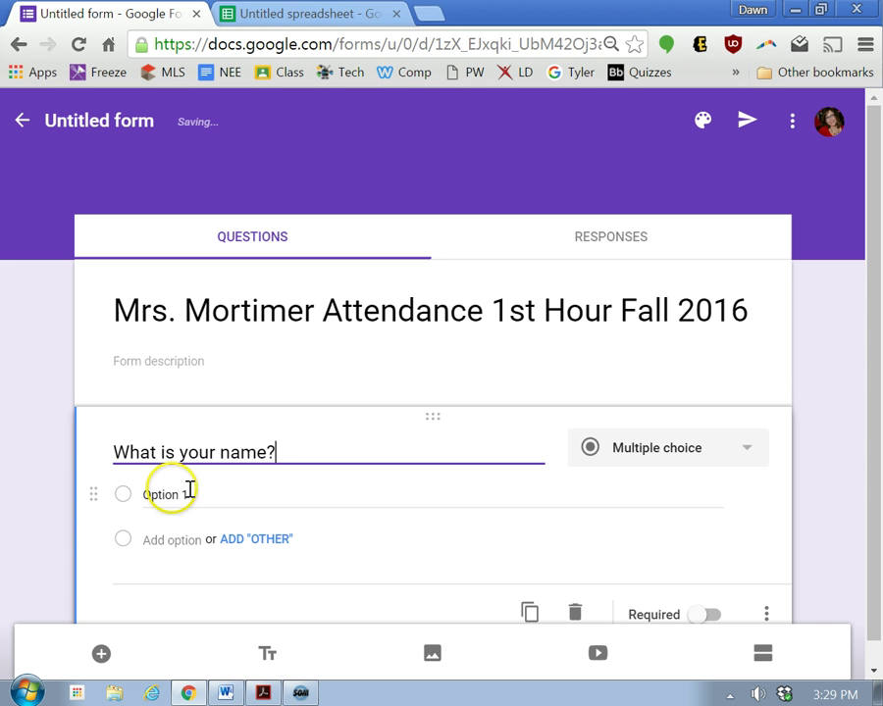
pyautogui.click(70, 561)
# Select and copy all student names from the 7th Hour report table in Acrobat.
pyautogui.click(259, 691)
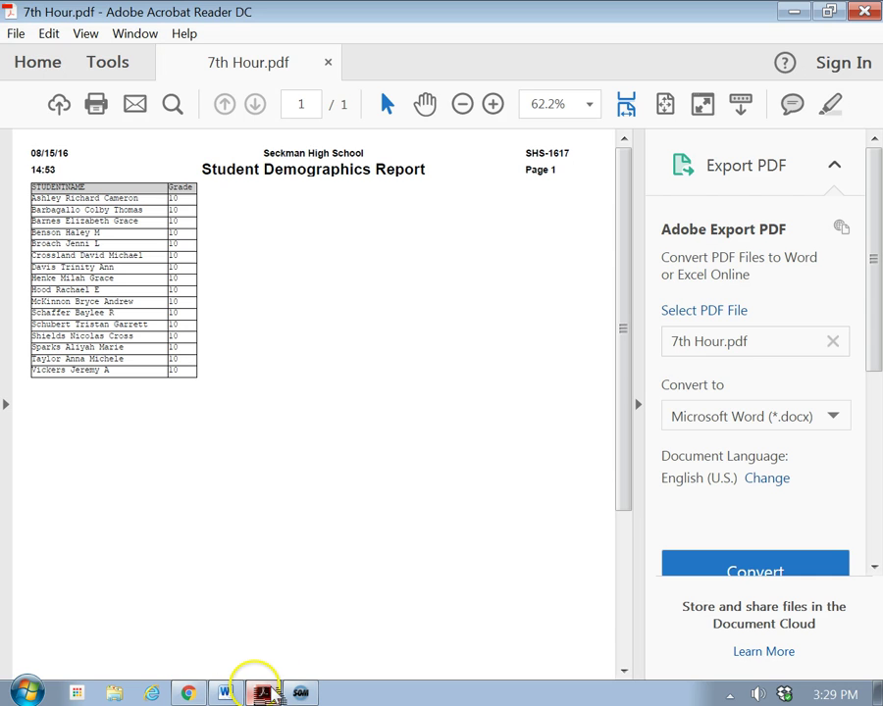
pyautogui.moveTo(39, 196); pyautogui.dragTo(204, 372)
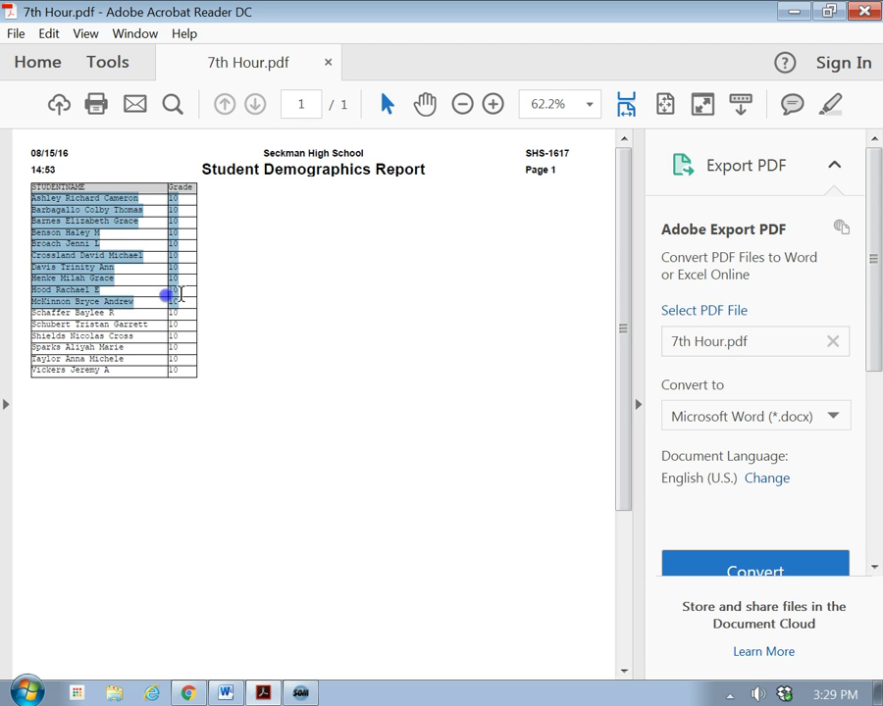
pyautogui.rightClick(96, 338)
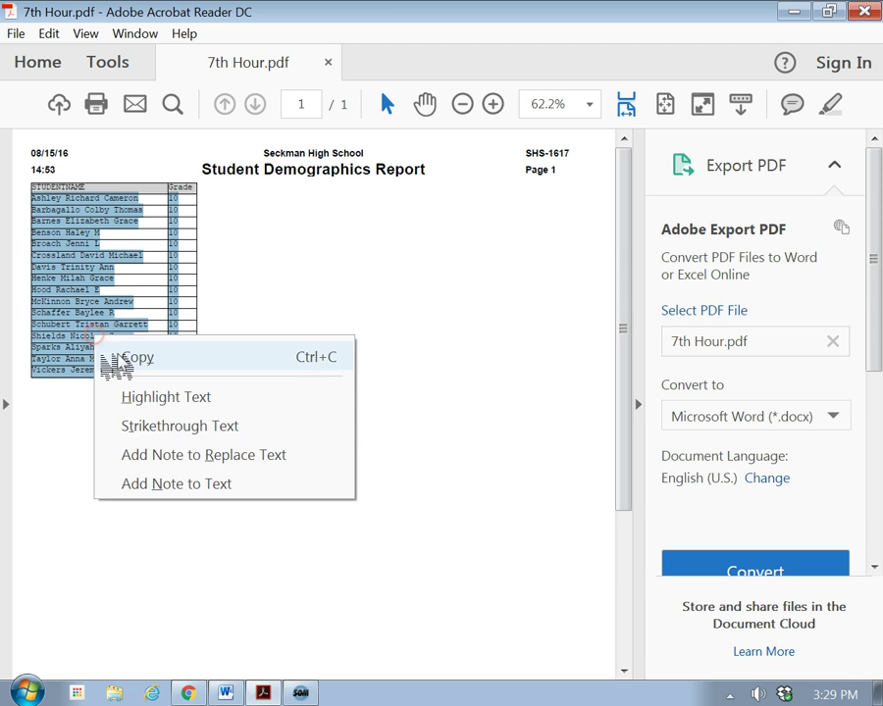
pyautogui.click(118, 356)
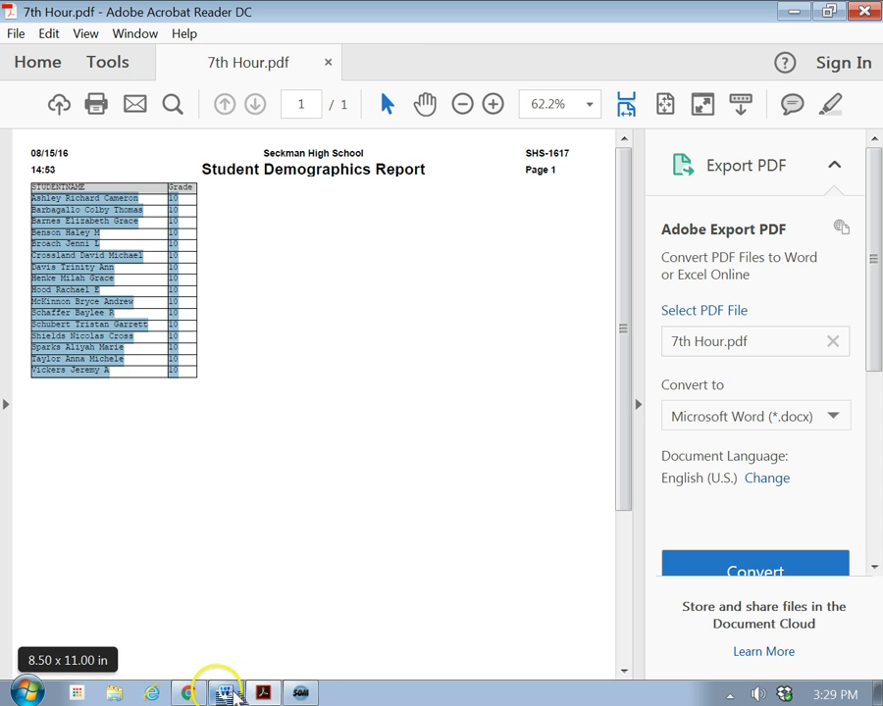
# Paste the student roster over the Option 1 placeholder and scroll through the resulting choices.
pyautogui.click(186, 692)
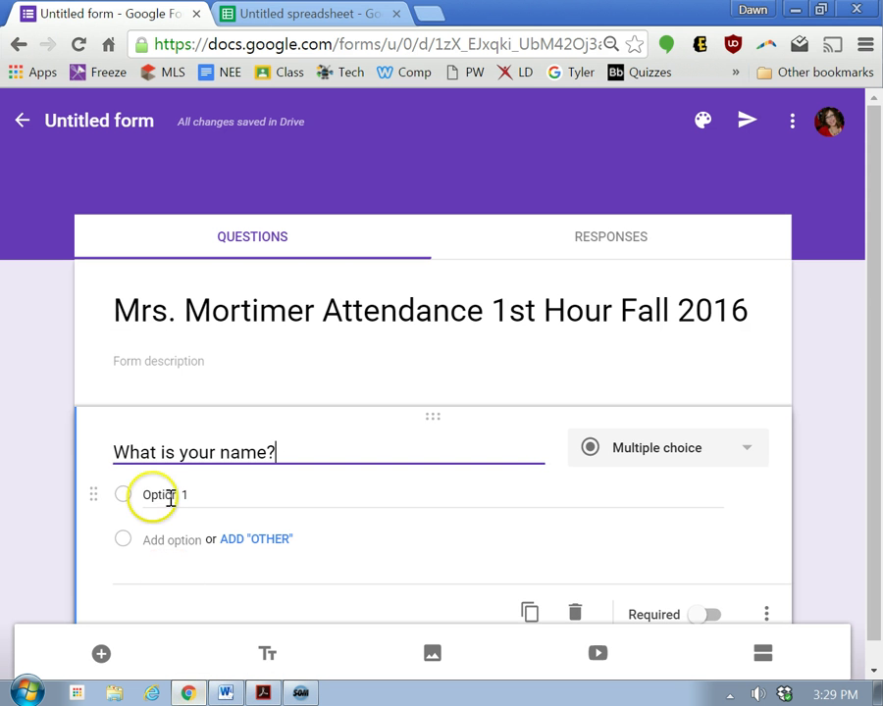
pyautogui.click(169, 495)
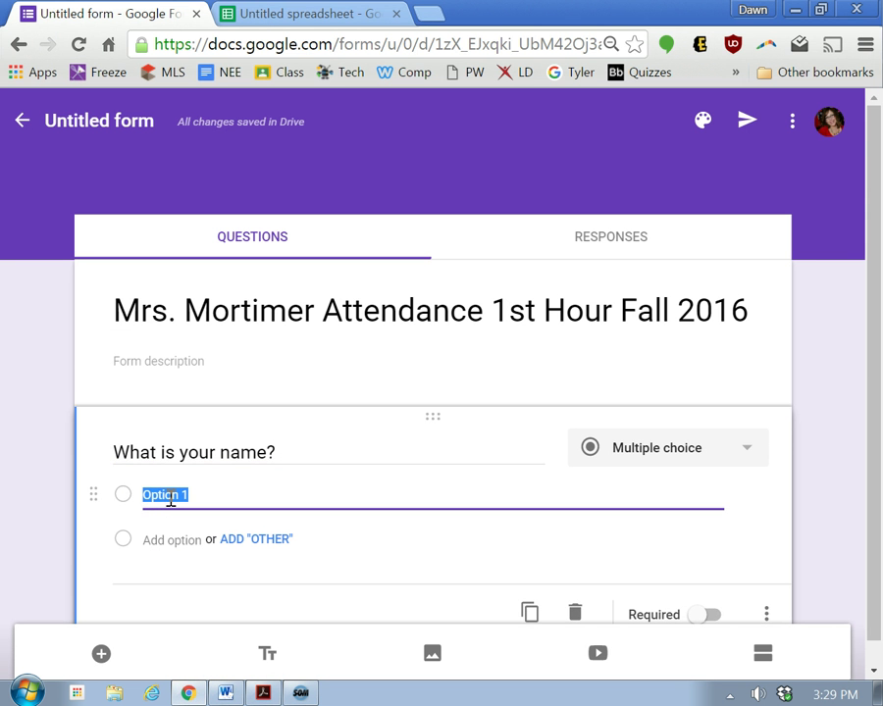
pyautogui.hotkey('ctrl', 'v')
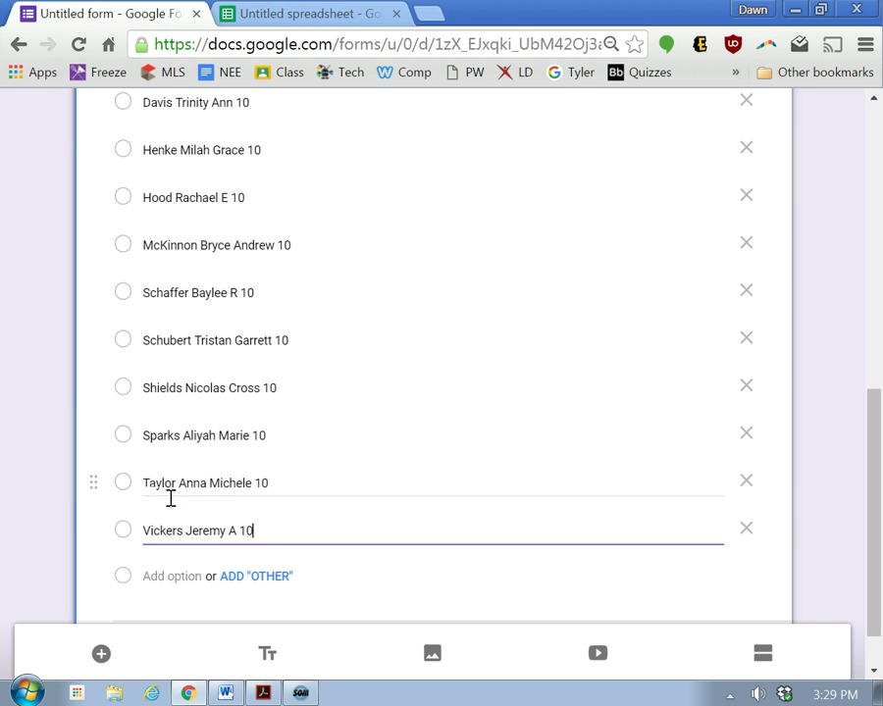
pyautogui.scroll(1, 234, 493)
pyautogui.scroll(5, 234, 492)
pyautogui.scroll(2, 234, 492)
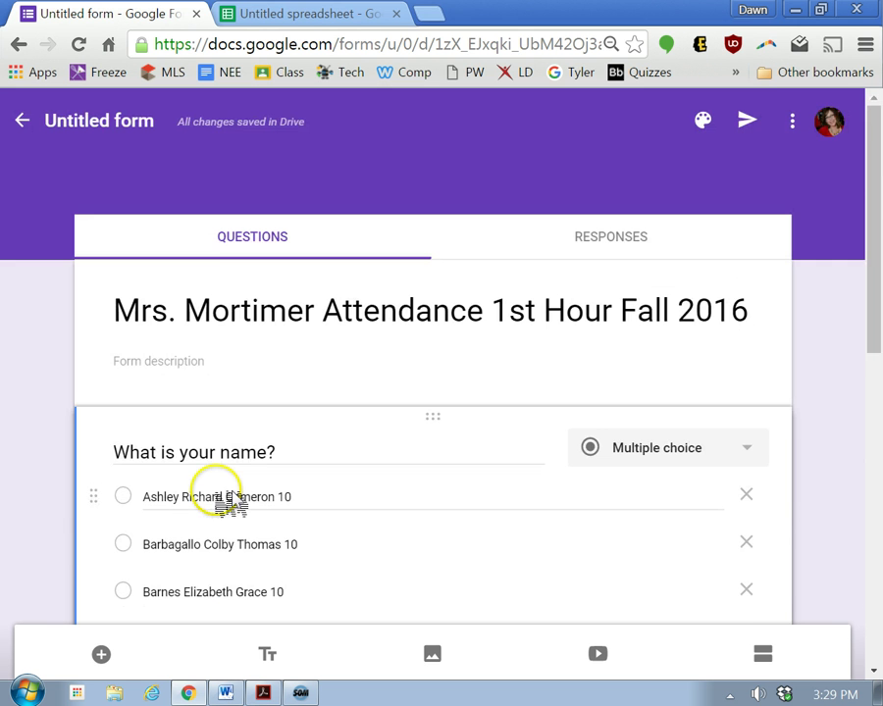
pyautogui.scroll(-1, 233, 493)
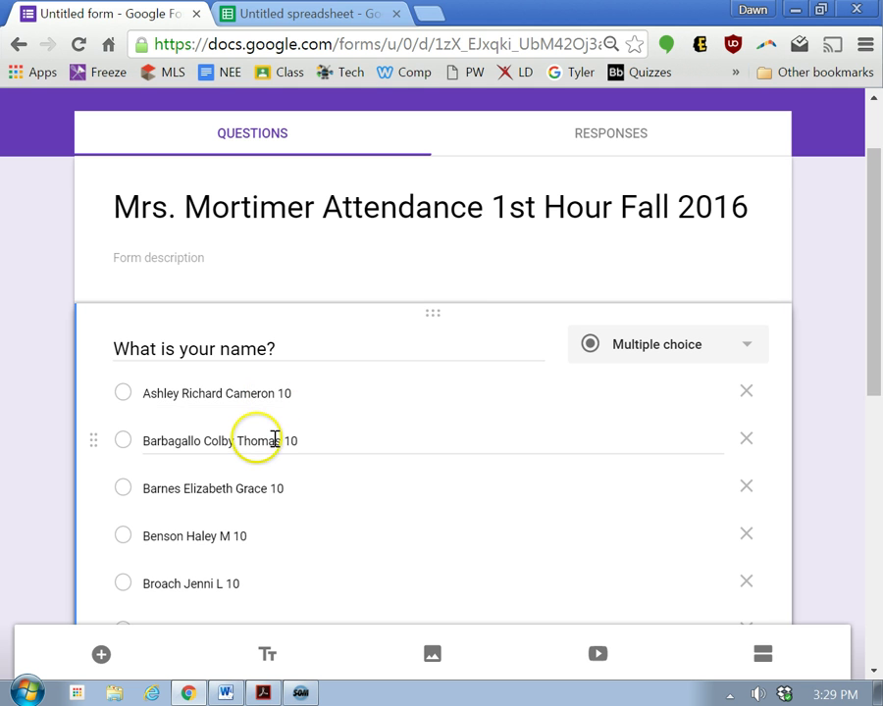
pyautogui.scroll(-1, 272, 440)
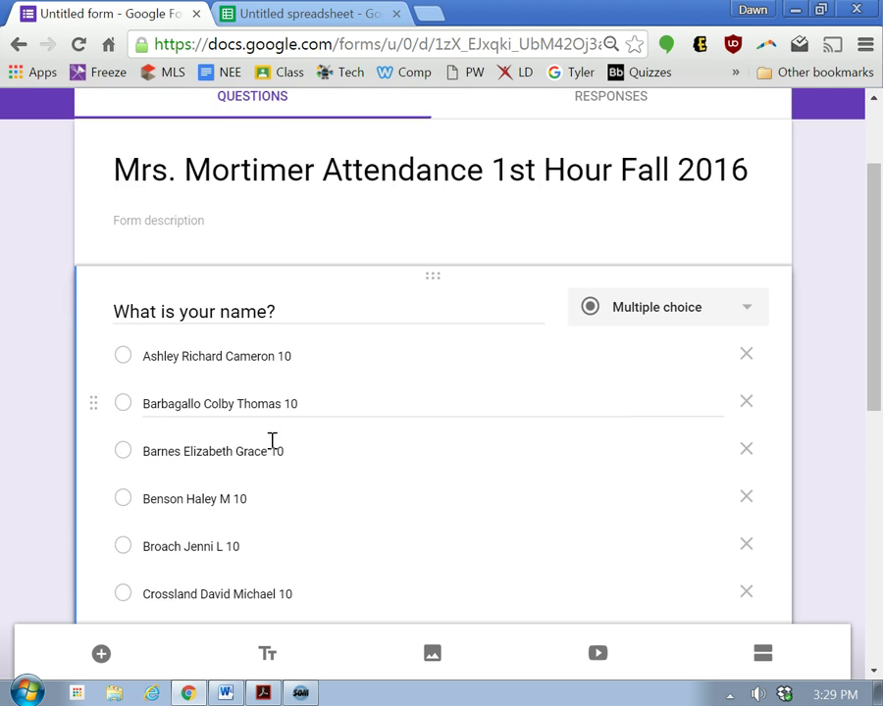
pyautogui.scroll(-2, 271, 440)
pyautogui.scroll(-3, 272, 440)
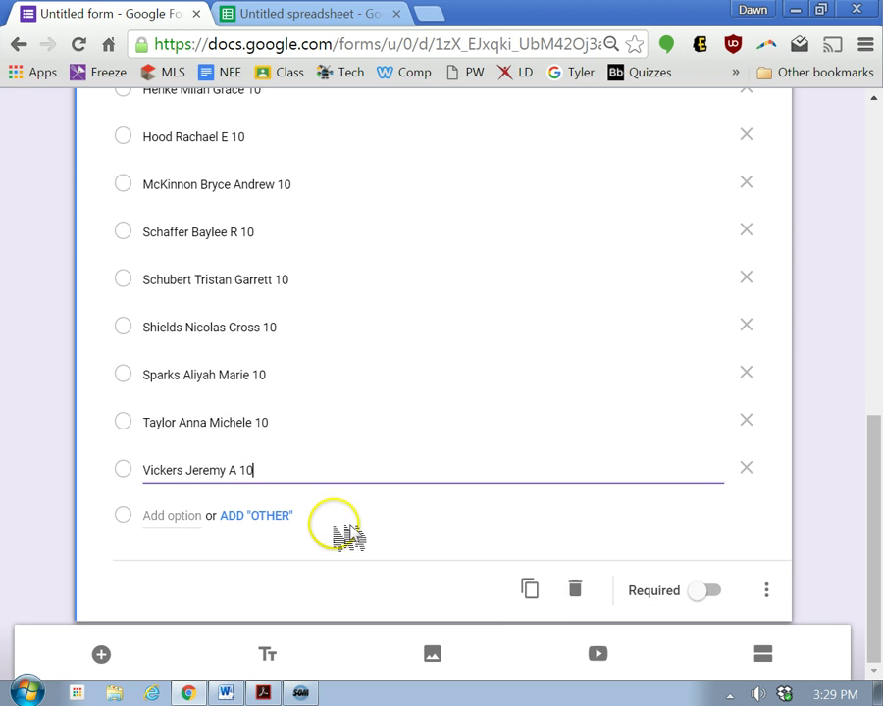
pyautogui.scroll(5, 702, 456)
pyautogui.scroll(1, 592, 420)
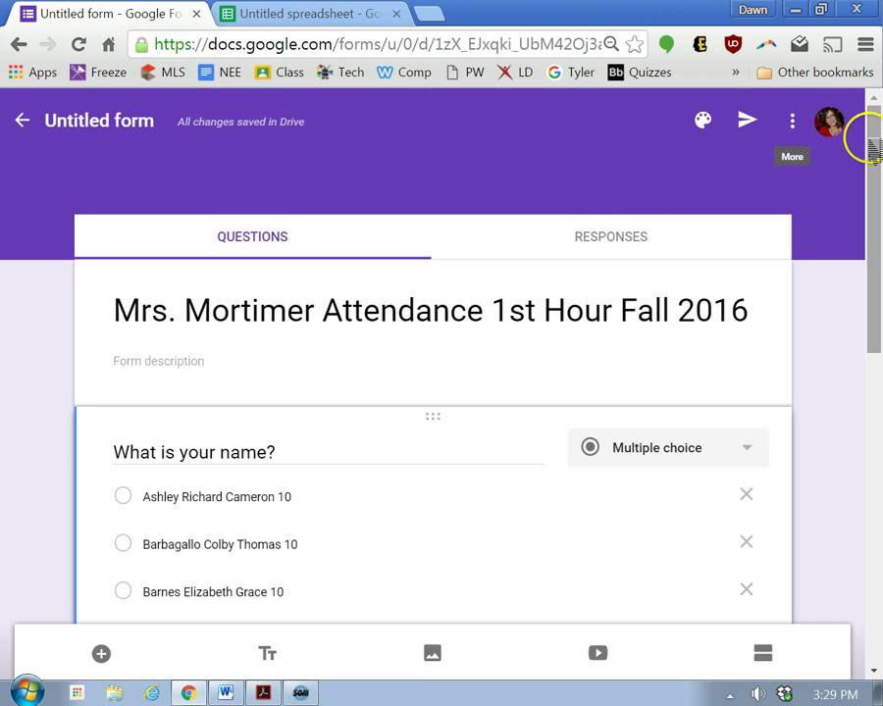
# Open Get pre-filled link from the form's More menu and scroll through the name choices.
pyautogui.click(794, 122)
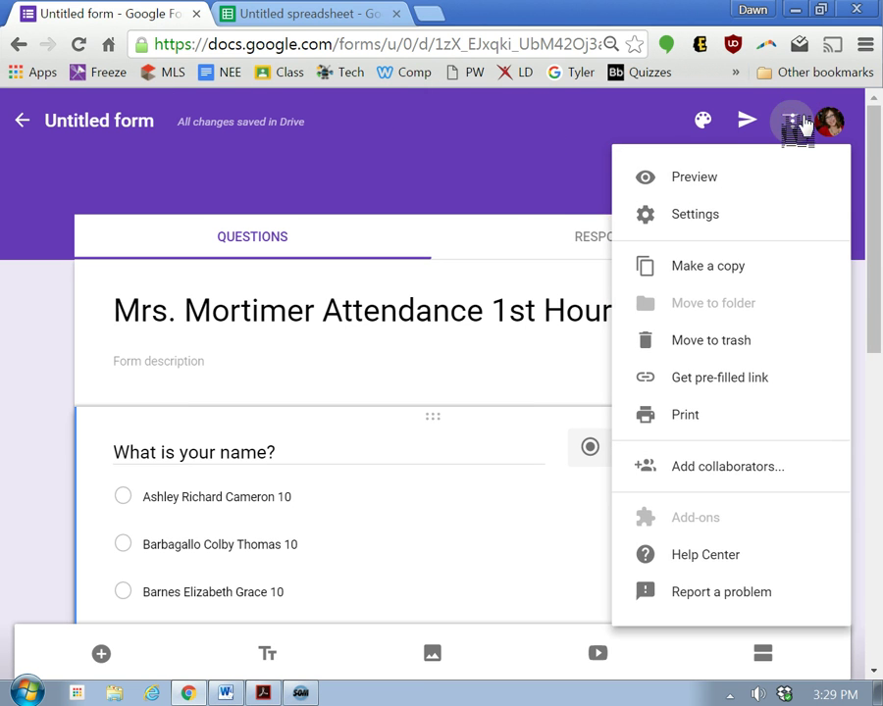
pyautogui.click(716, 376)
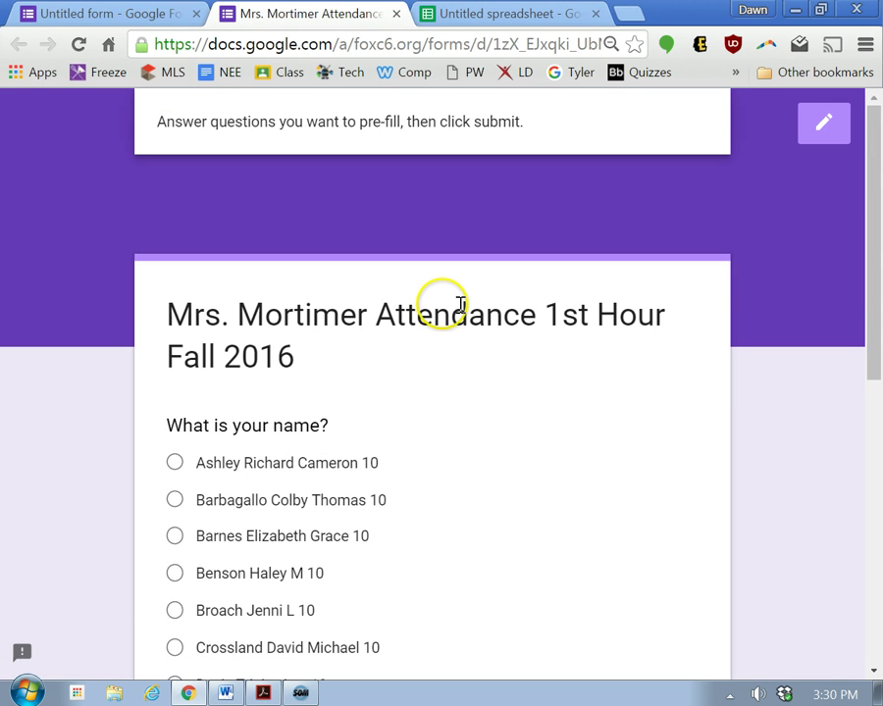
pyautogui.scroll(-1, 431, 309)
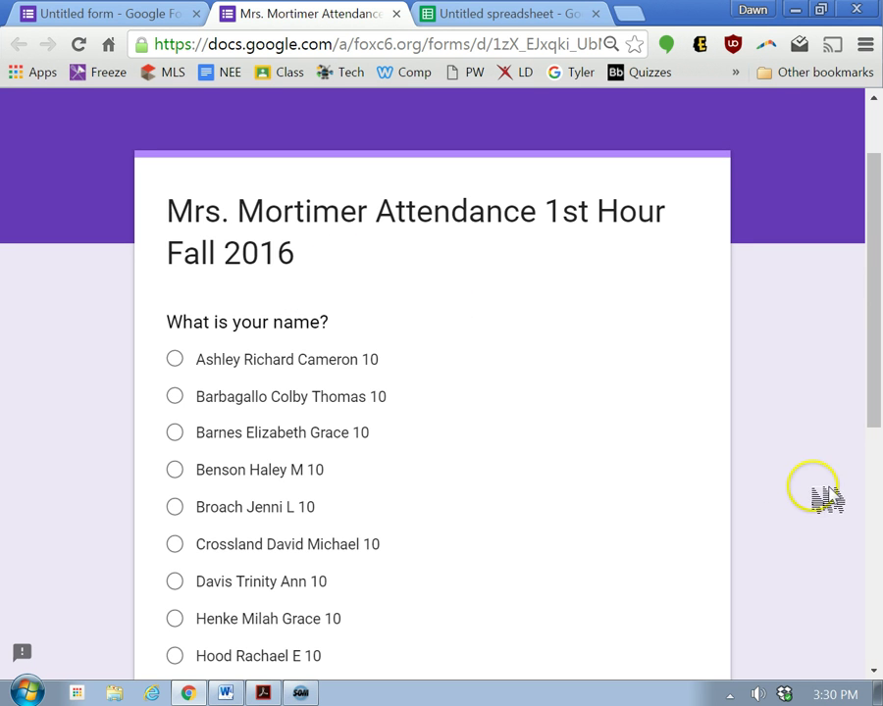
pyautogui.scroll(-5, 796, 478)
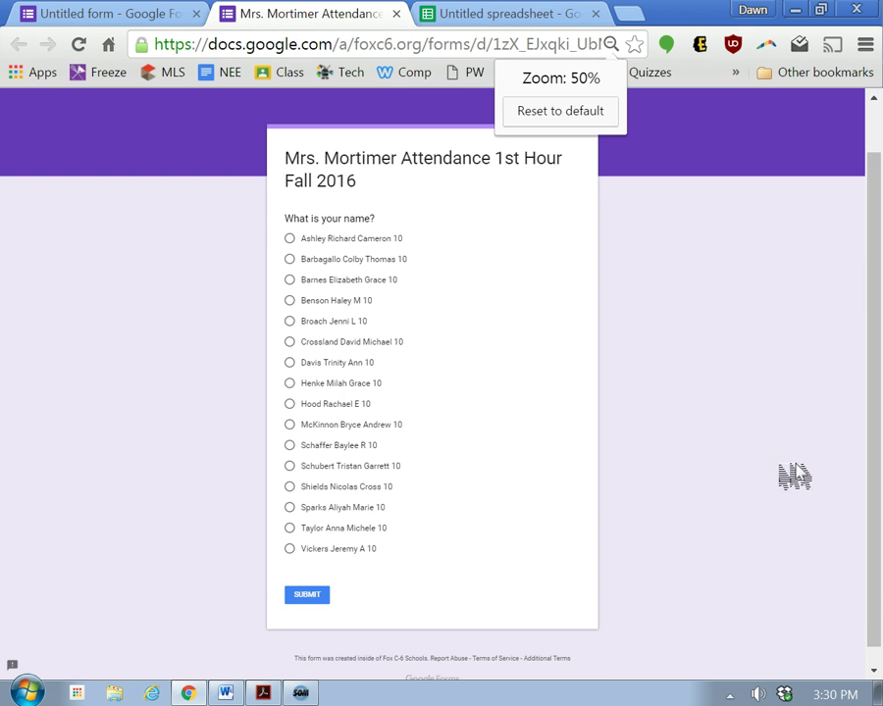
pyautogui.scroll(1, 795, 478)
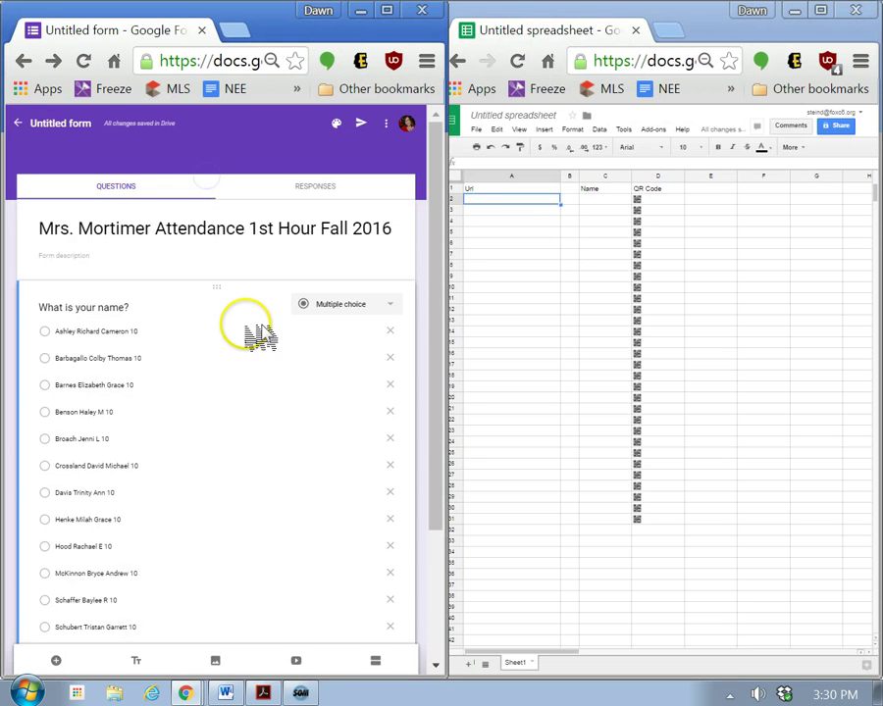
# Paste the student names into the Name column starting at cell C2.
pyautogui.click(436, 13)
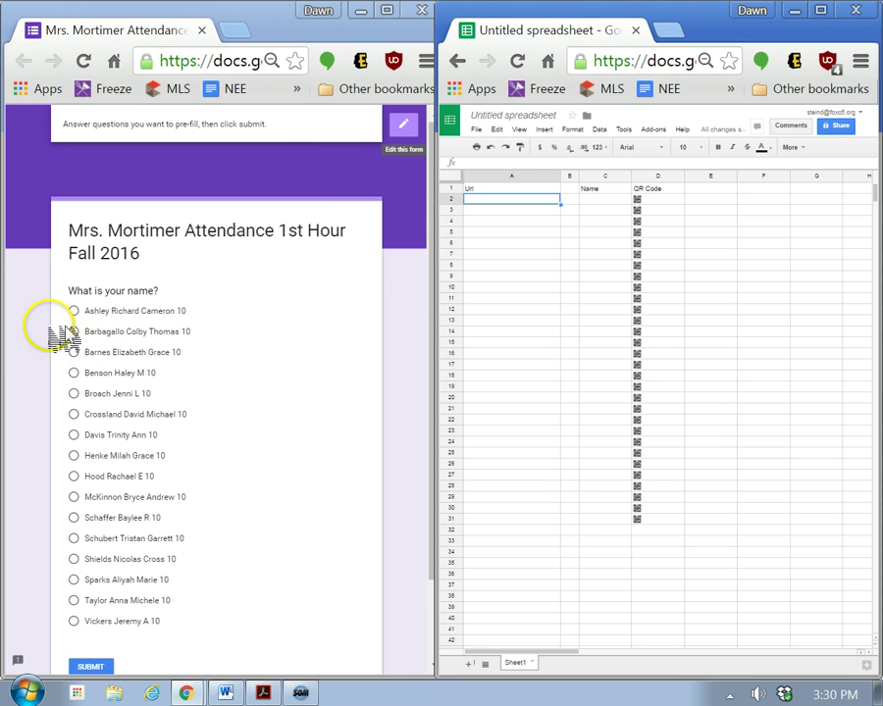
pyautogui.click(593, 199)
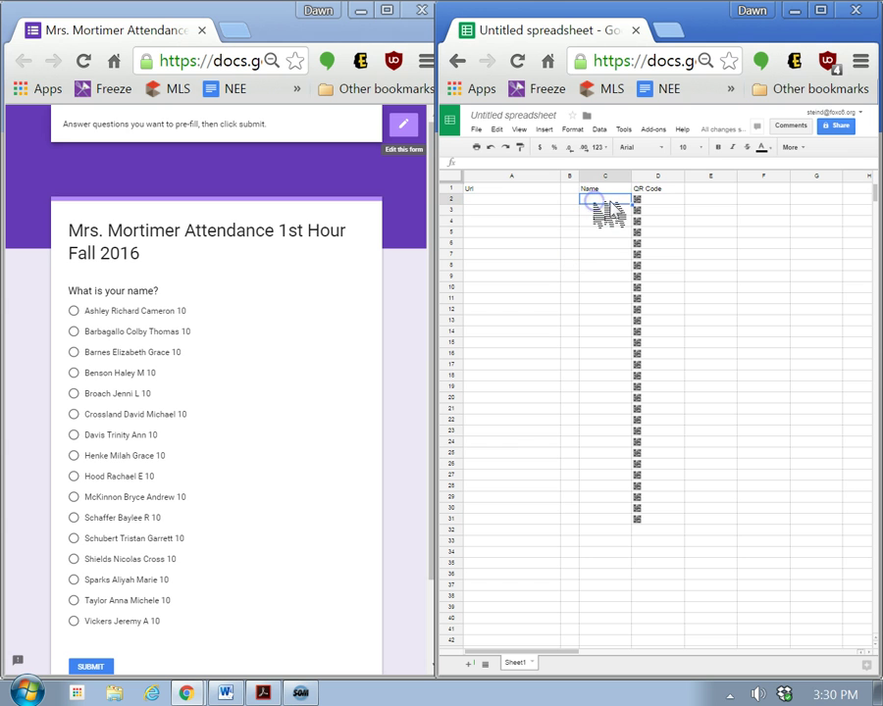
pyautogui.hotkey('ctrl', 'v')
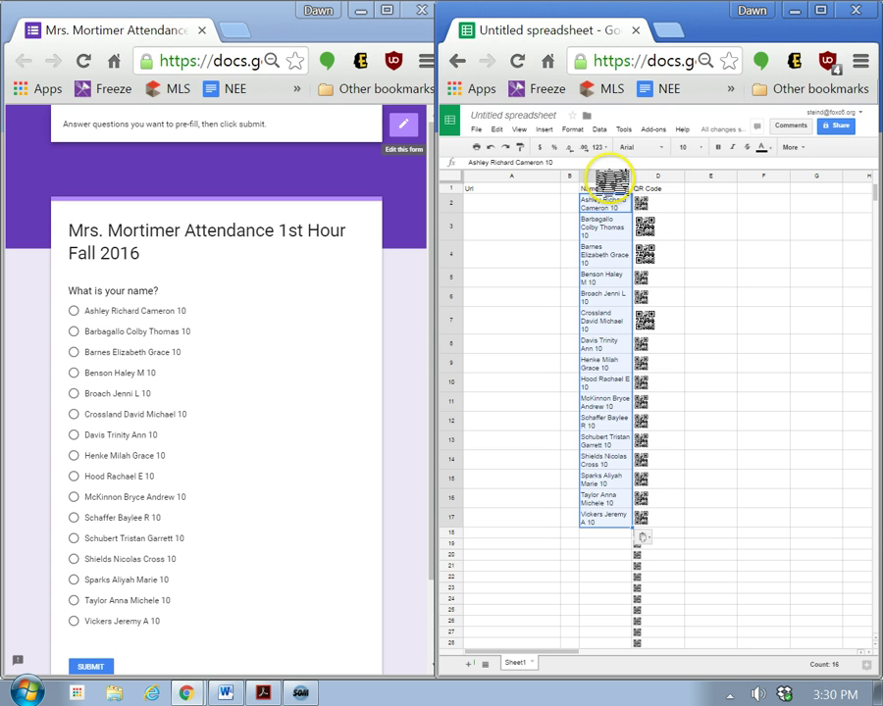
# Set the Name column font to Lobster at 24 pt.
pyautogui.click(610, 178)
pyautogui.click(655, 147)
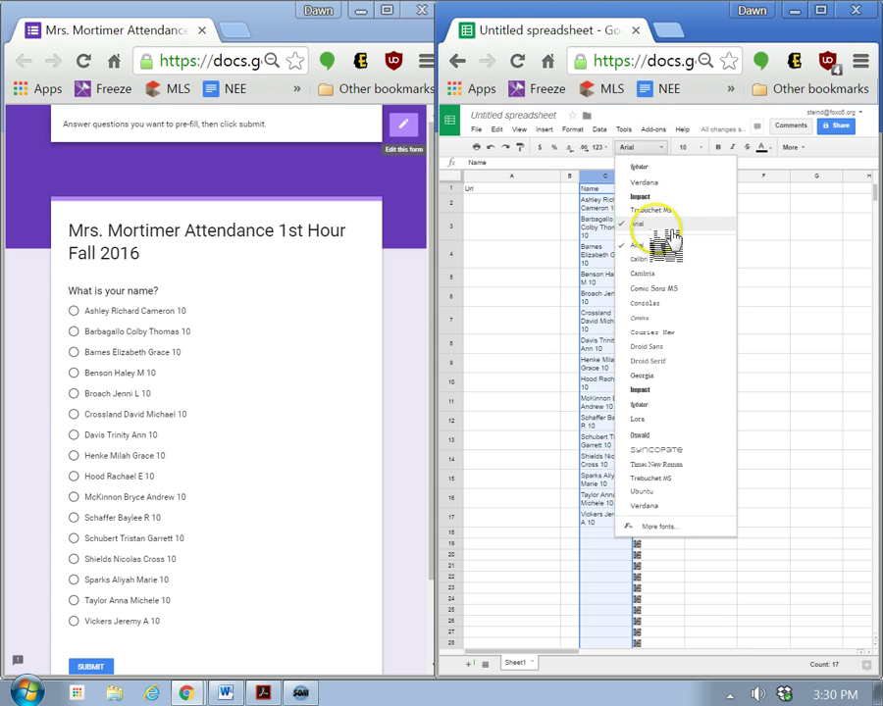
pyautogui.click(652, 404)
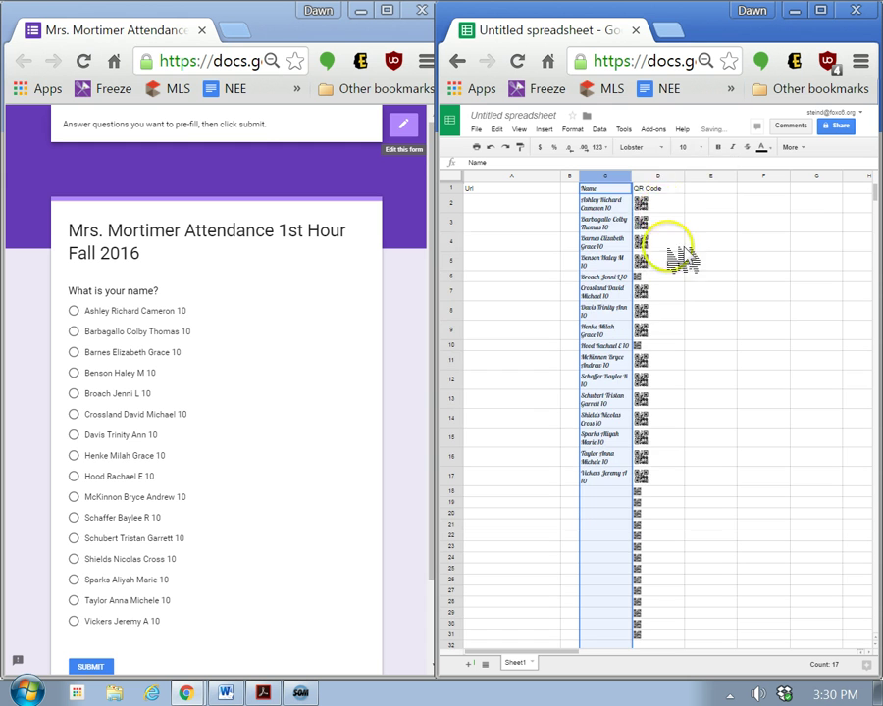
pyautogui.click(686, 147)
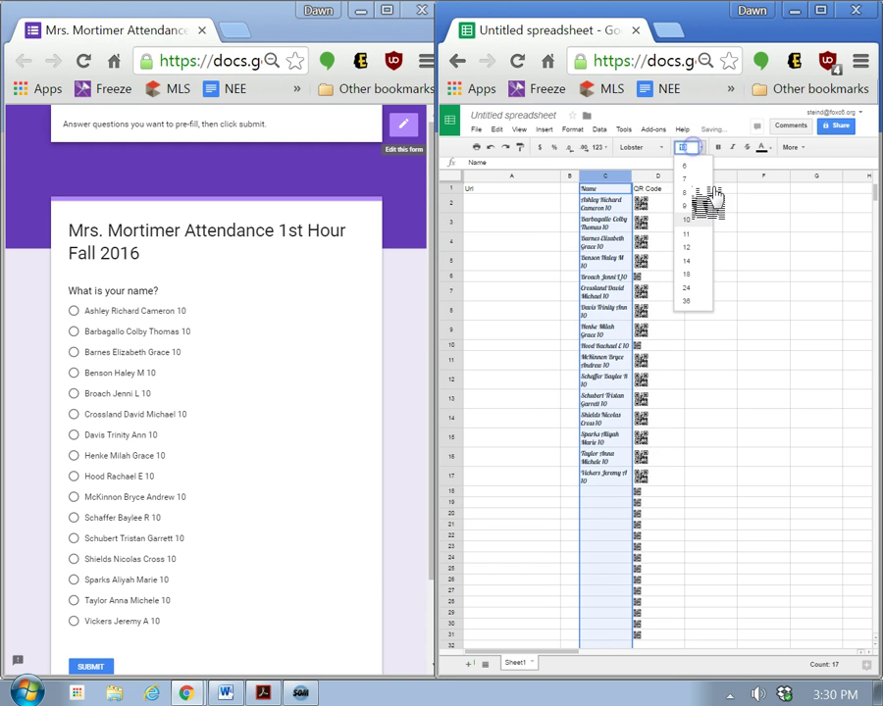
pyautogui.click(692, 287)
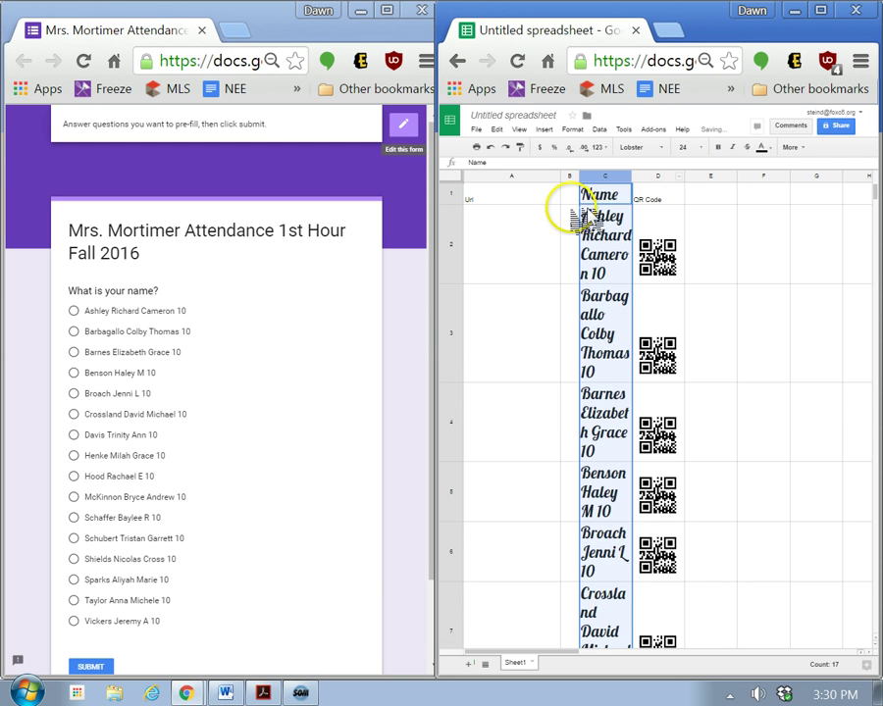
# Centre every cell horizontally and vertically, and widen all the columns.
pyautogui.click(453, 174)
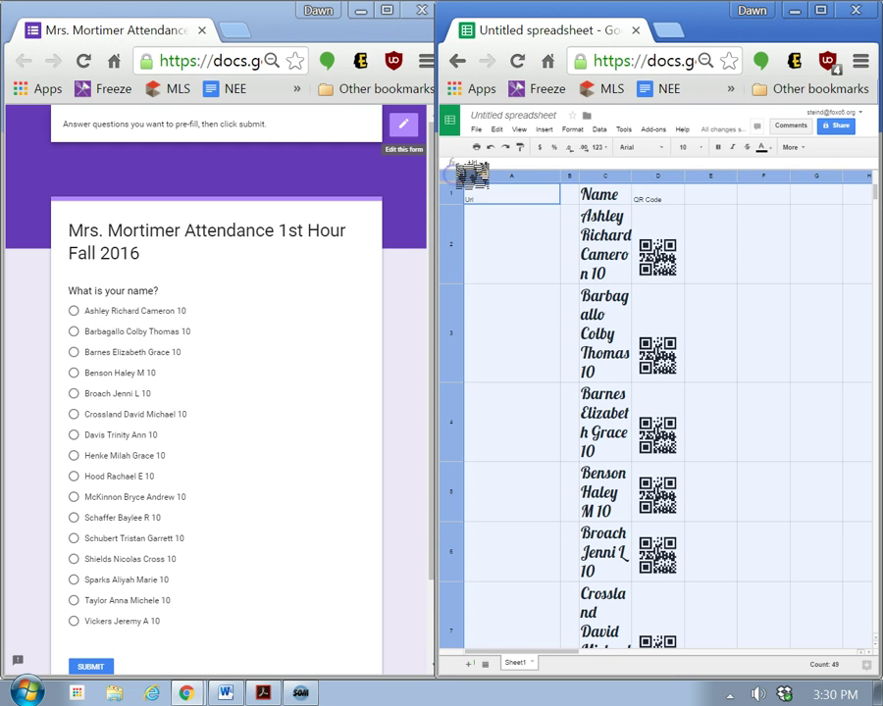
pyautogui.click(572, 129)
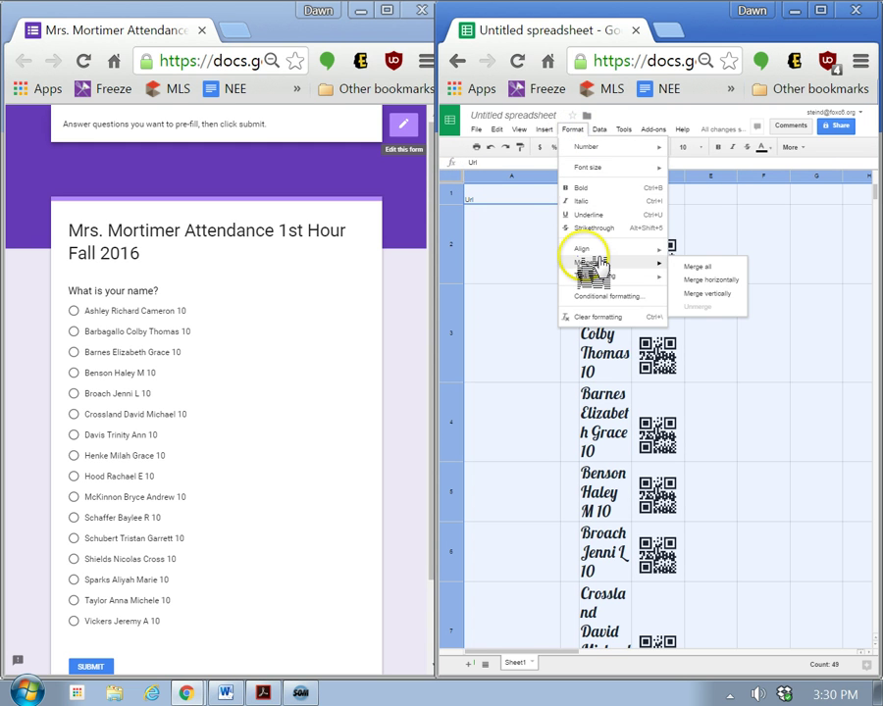
pyautogui.moveTo(589, 249)
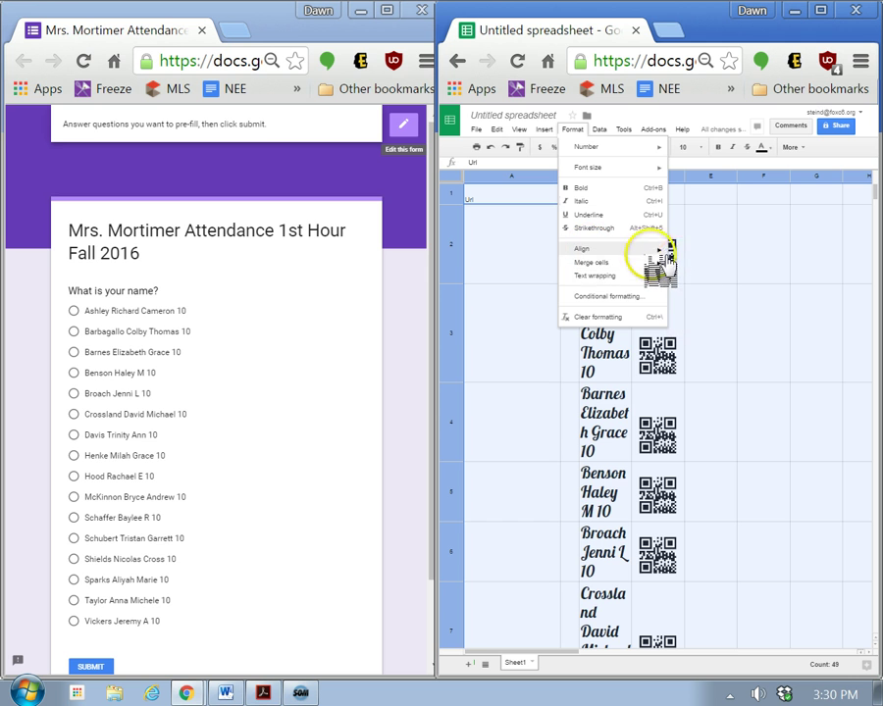
pyautogui.click(673, 265)
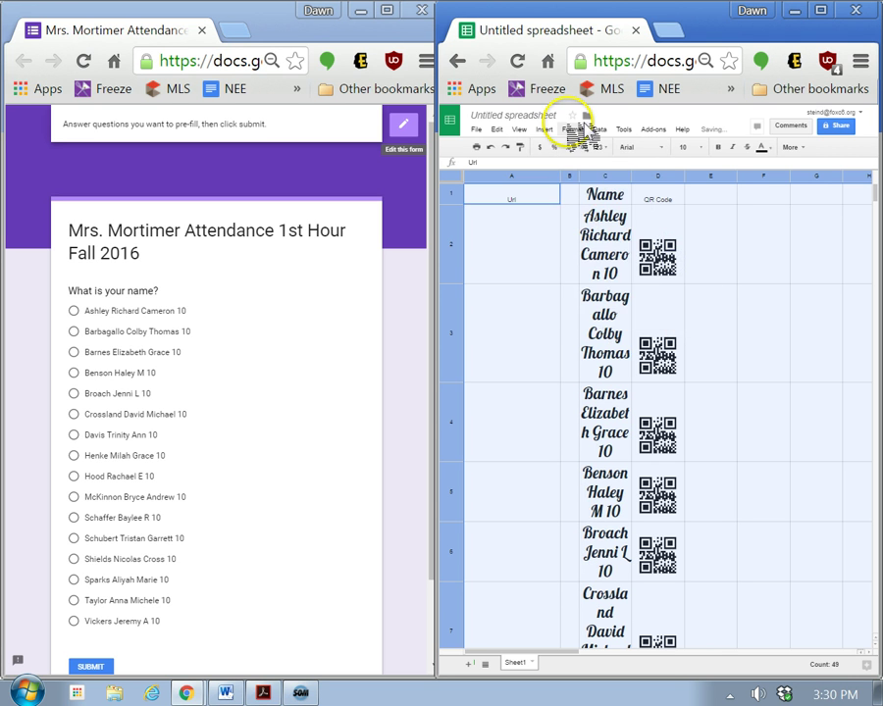
pyautogui.click(572, 129)
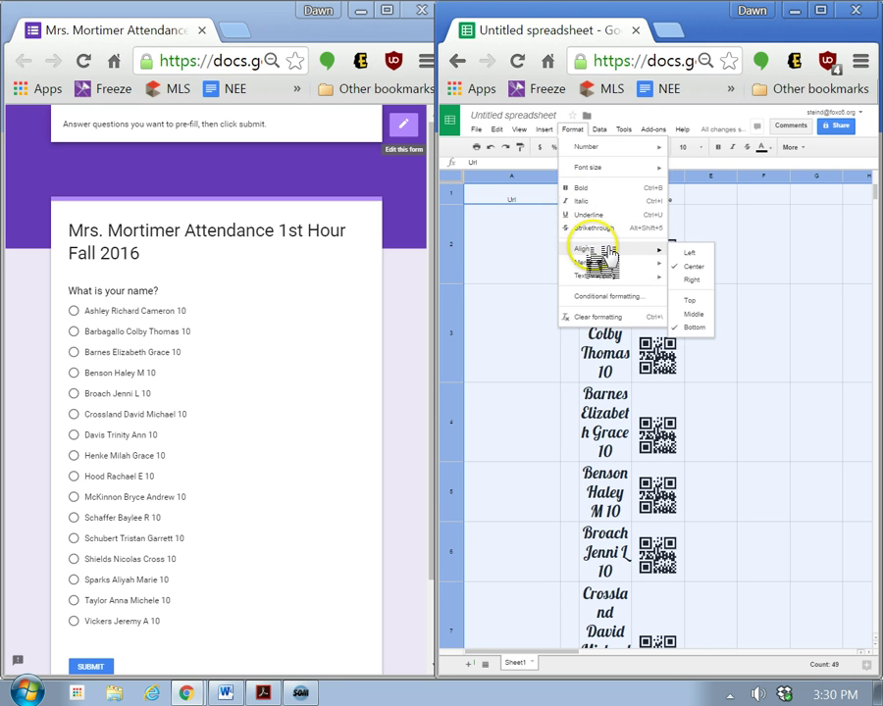
pyautogui.moveTo(582, 249)
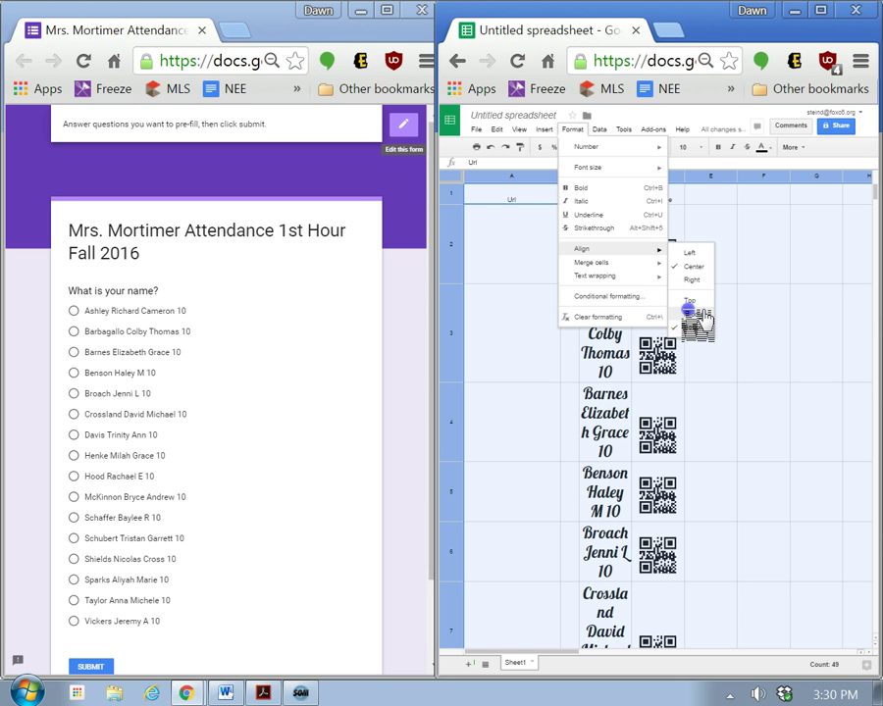
pyautogui.click(696, 314)
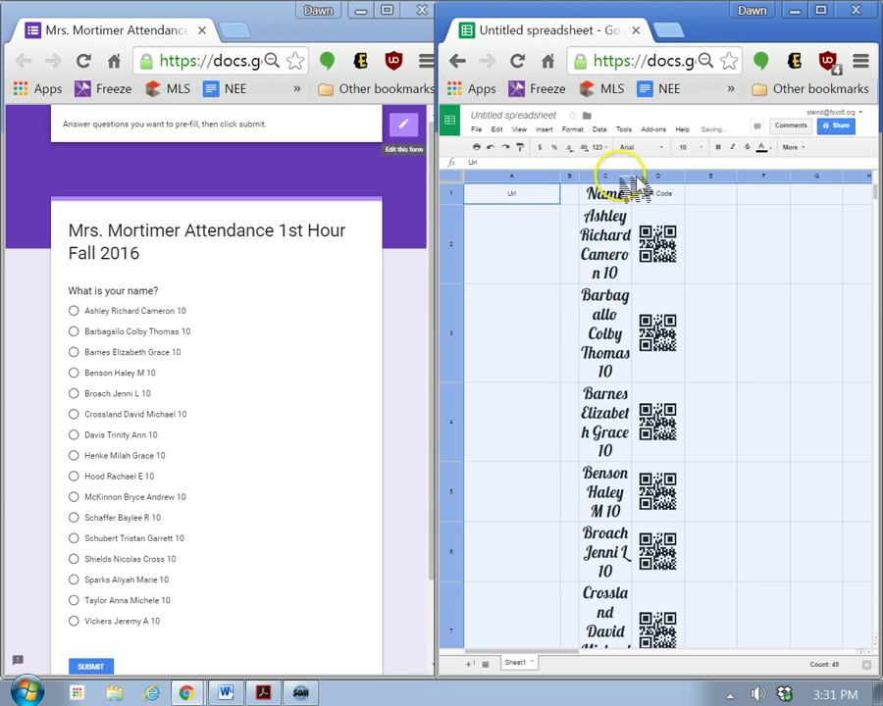
pyautogui.moveTo(632, 176); pyautogui.dragTo(682, 177)
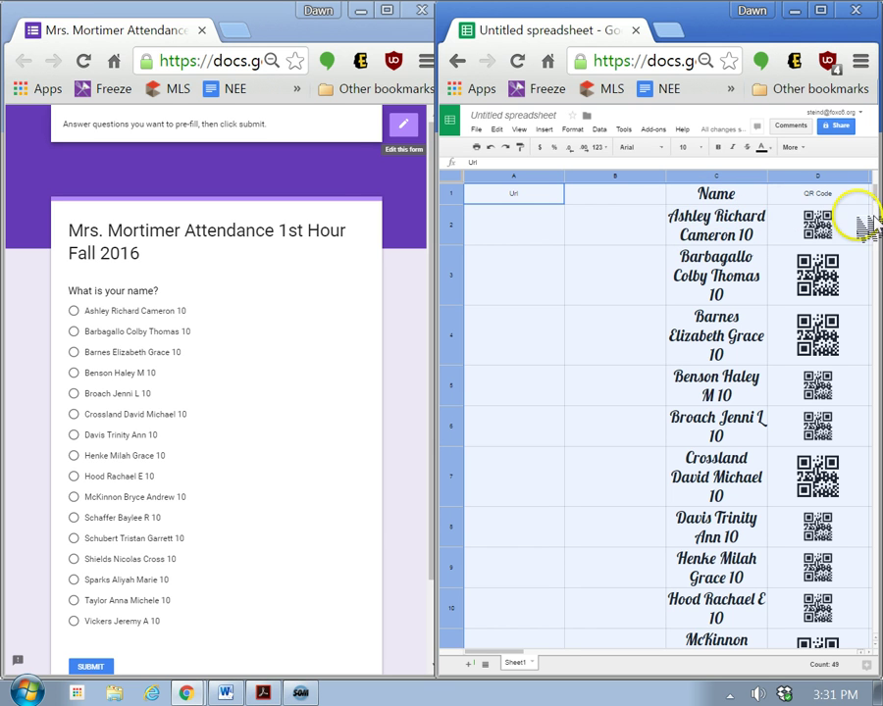
pyautogui.moveTo(7, 521); pyautogui.dragTo(87, 316)
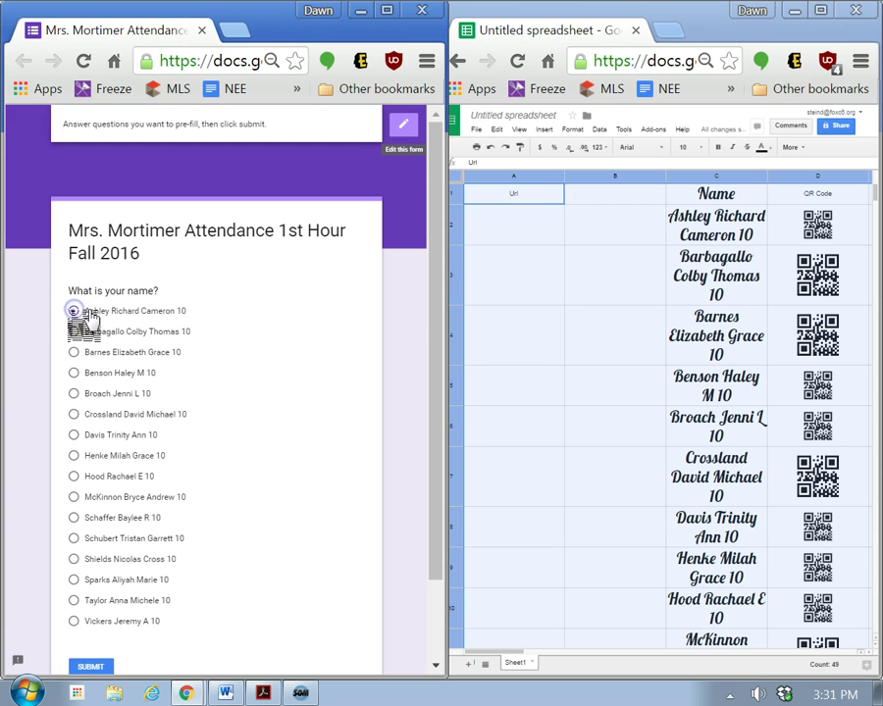
# Generate Ashley's pre-filled form link and paste it into cell A2.
pyautogui.click(94, 668)
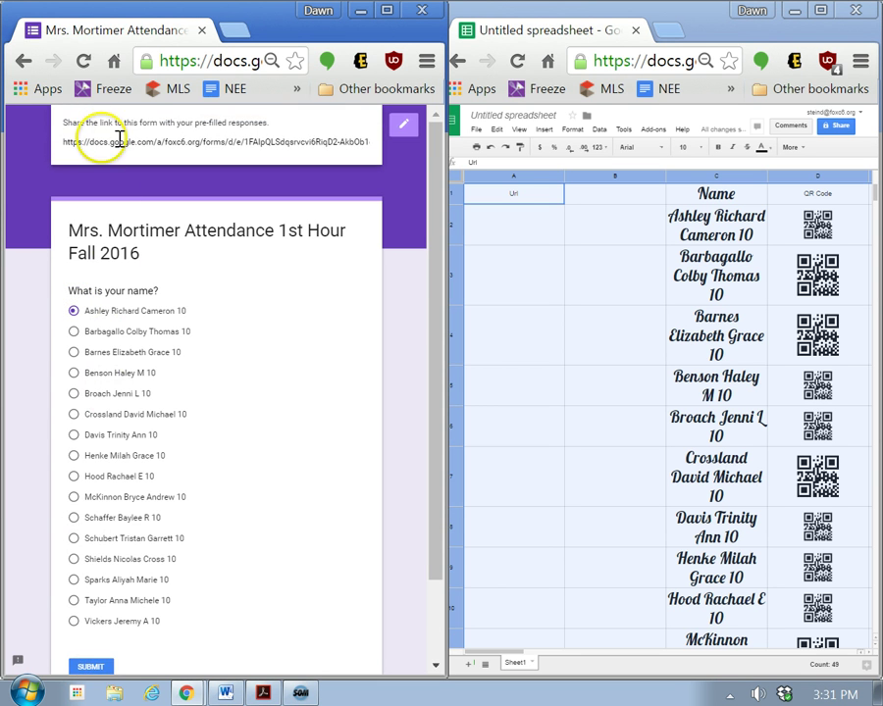
pyautogui.click(98, 144)
pyautogui.rightClick(98, 145)
pyautogui.click(127, 158)
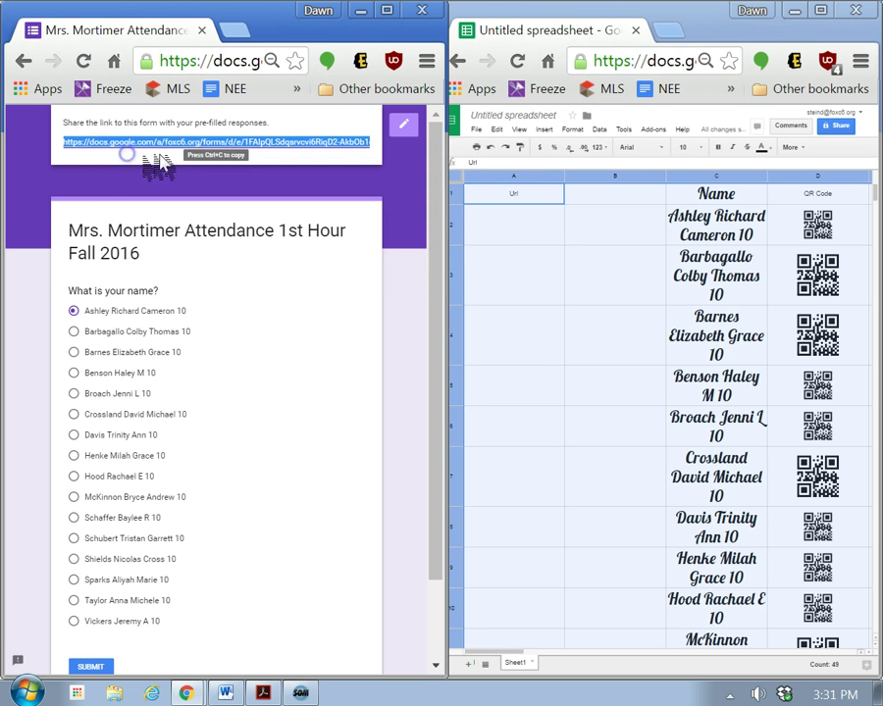
pyautogui.click(491, 212)
pyautogui.rightClick(491, 212)
pyautogui.click(518, 245)
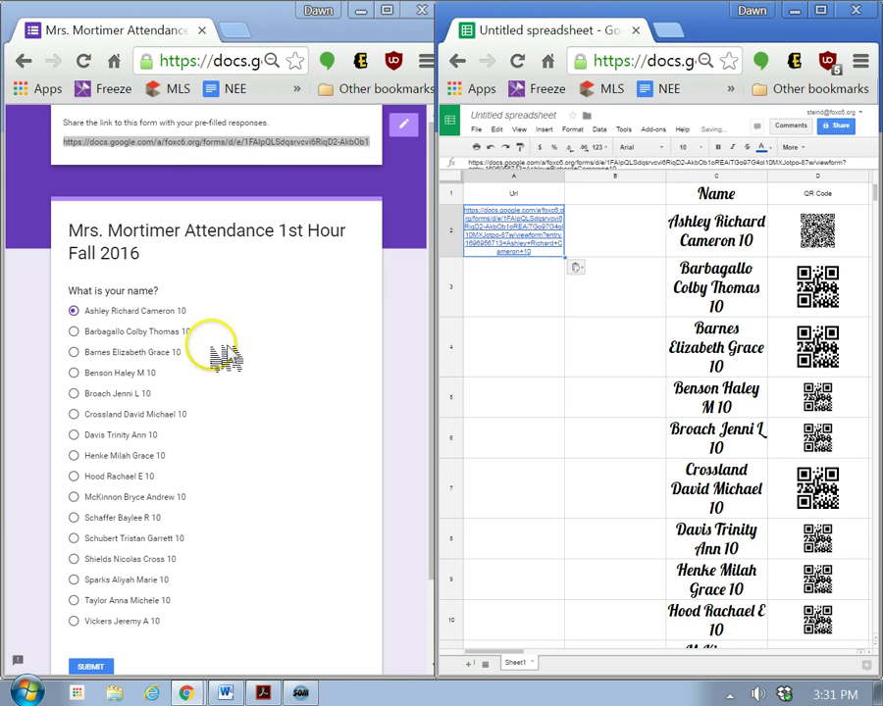
pyautogui.click(74, 331)
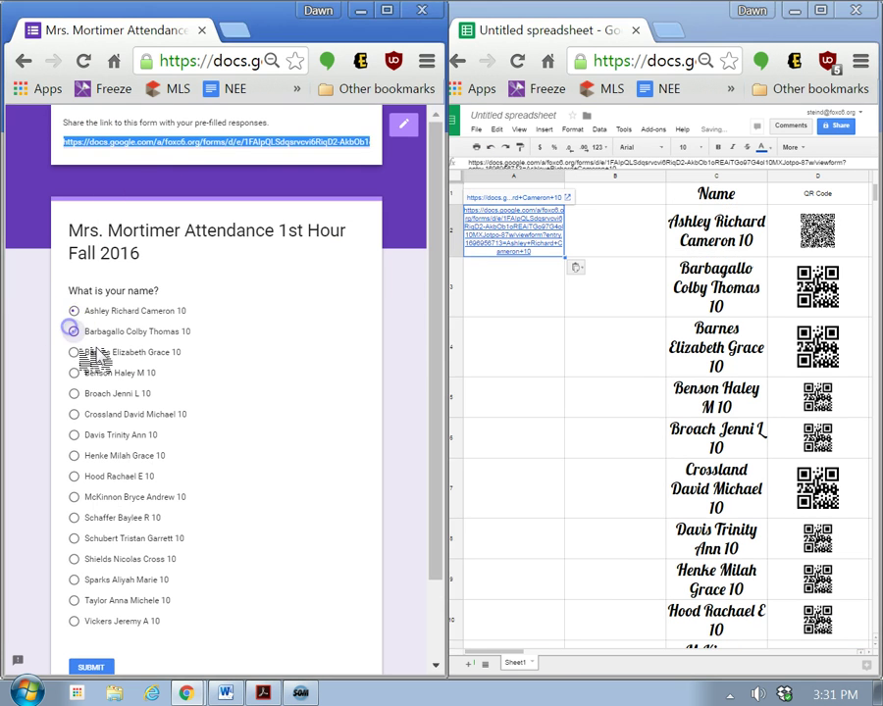
pyautogui.click(90, 666)
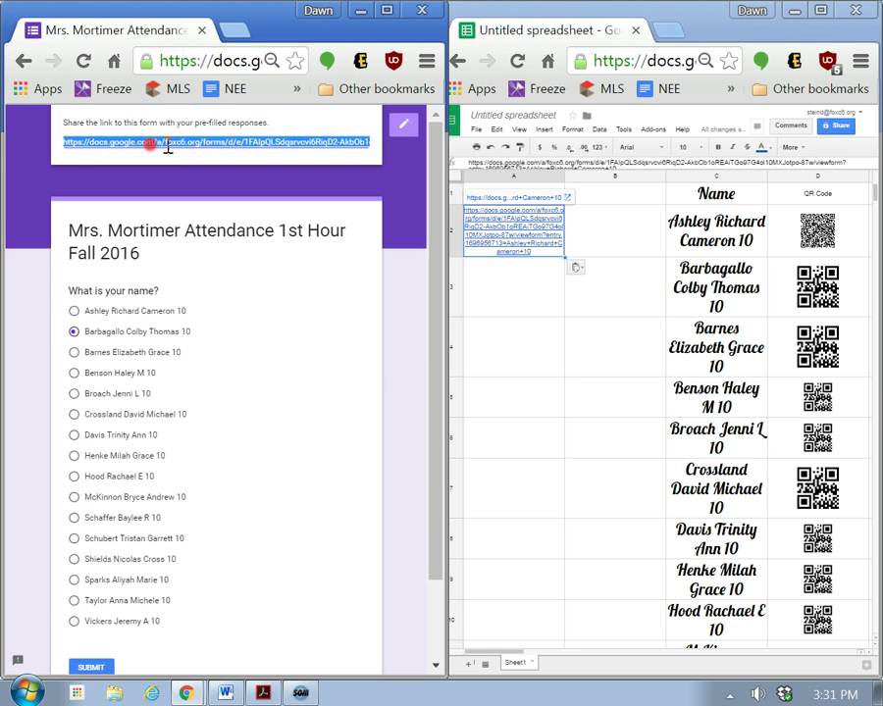
pyautogui.rightClick(150, 147)
pyautogui.click(200, 160)
pyautogui.rightClick(500, 271)
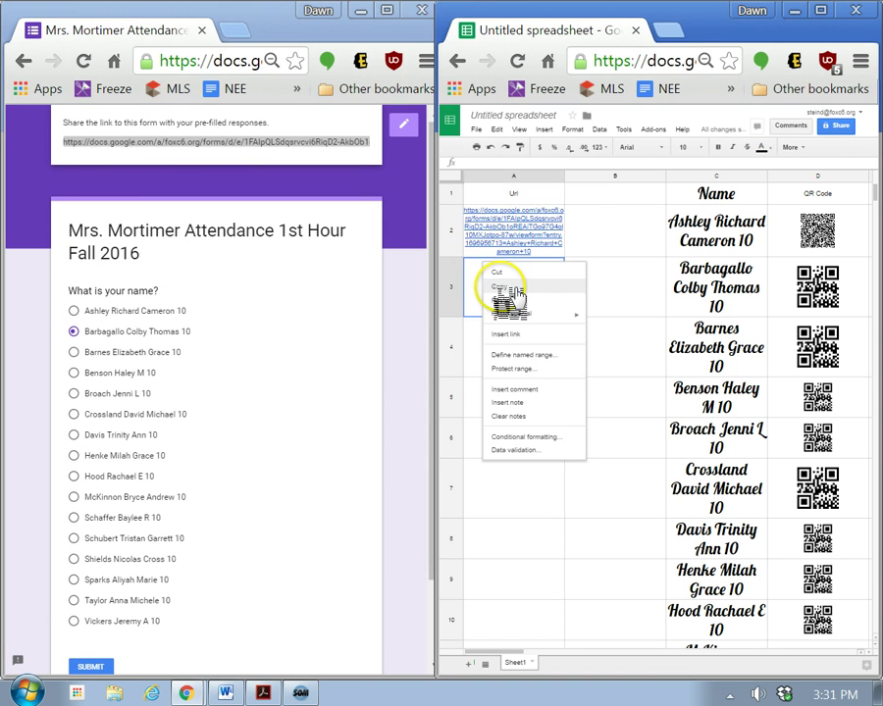
pyautogui.click(506, 295)
pyautogui.click(79, 352)
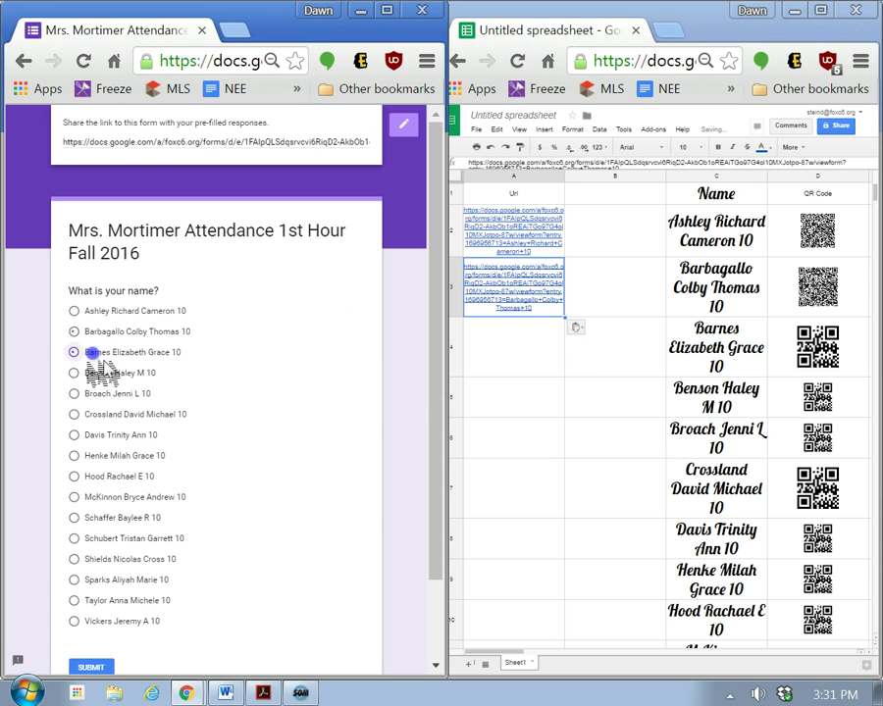
pyautogui.click(107, 667)
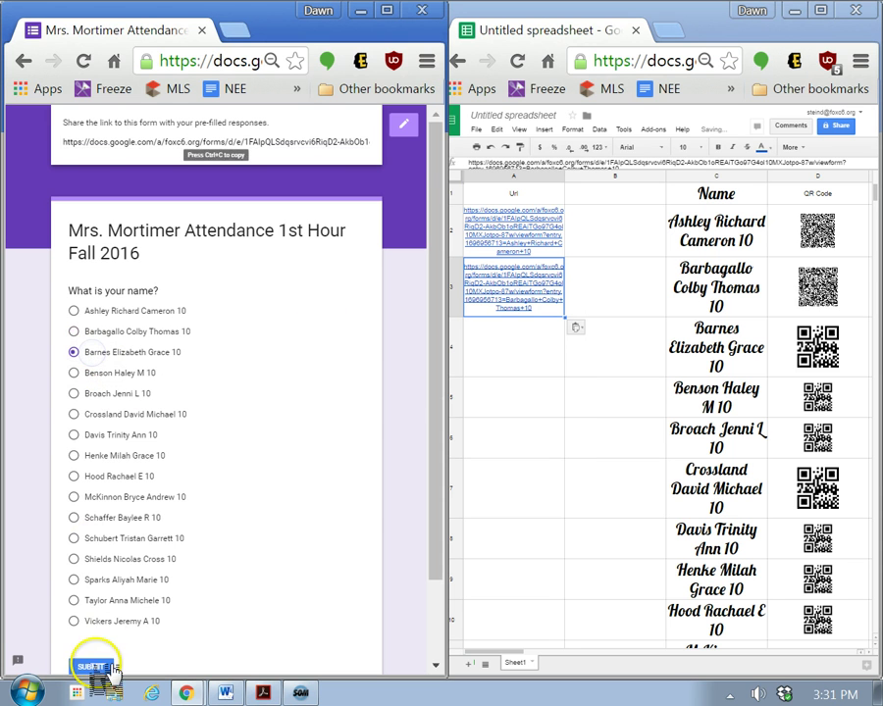
pyautogui.click(150, 147)
pyautogui.rightClick(171, 142)
pyautogui.click(187, 156)
pyautogui.click(480, 343)
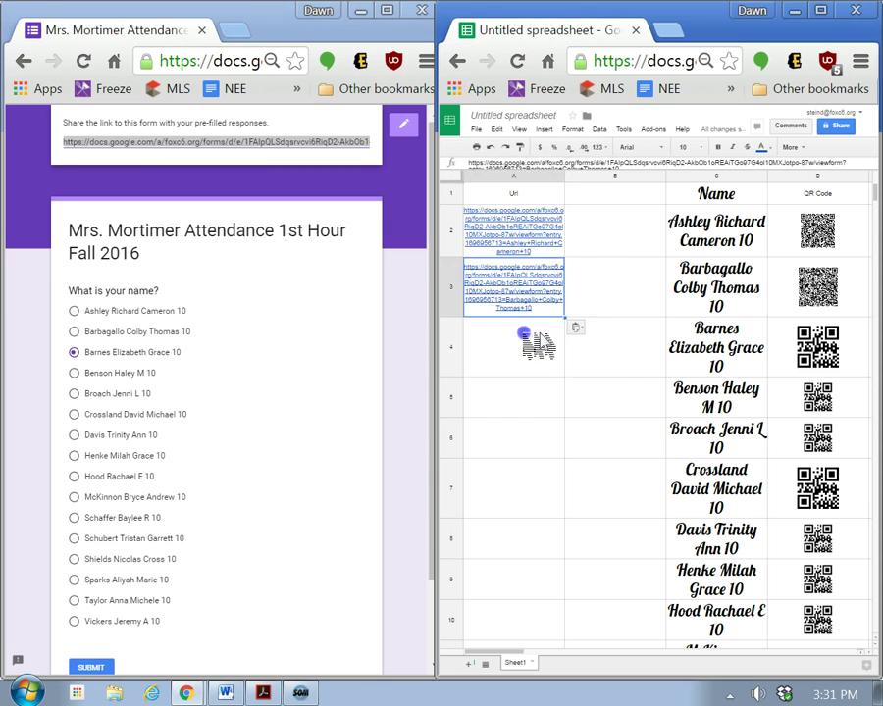
pyautogui.rightClick(522, 333)
pyautogui.click(557, 372)
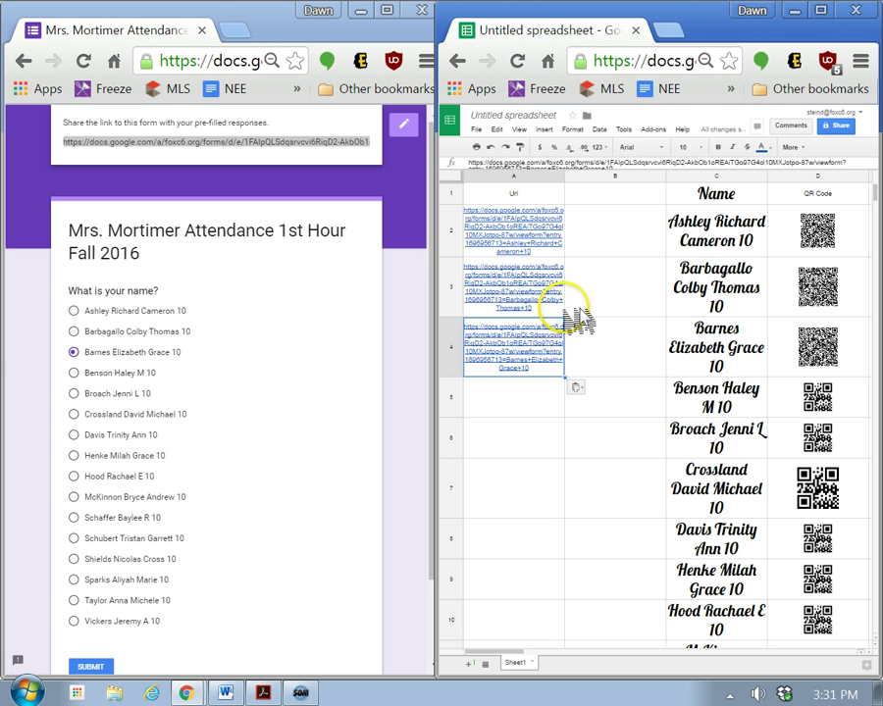
# Maximize and zoom the spreadsheet, then load Barnes's pre-filled link in a new tab.
pyautogui.click(833, 12)
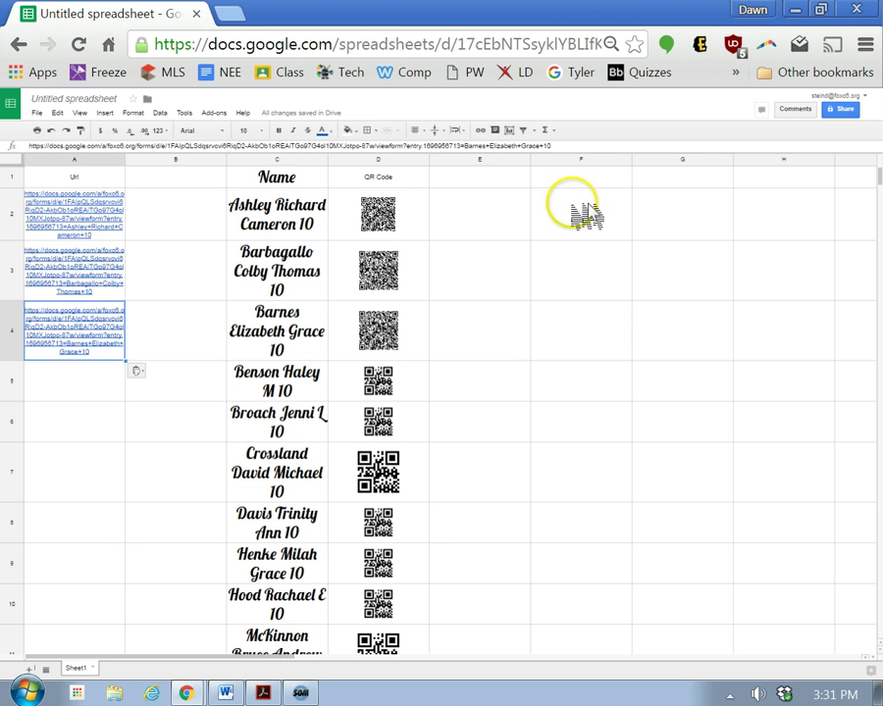
pyautogui.hotkey('ctrl', '+')
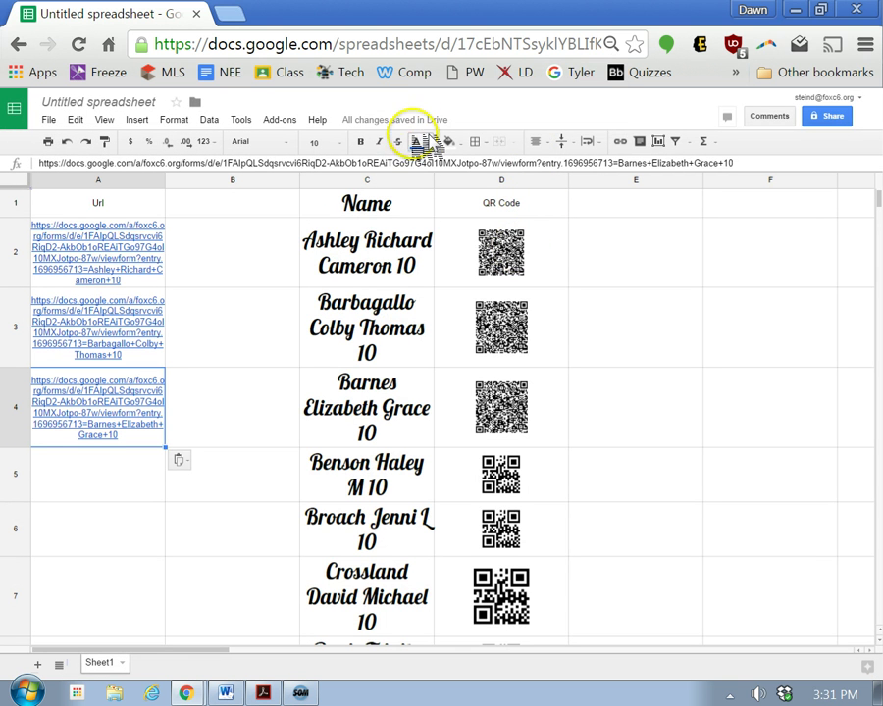
pyautogui.click(242, 14)
pyautogui.hotkey('ctrl', 'v')
pyautogui.press('Return')
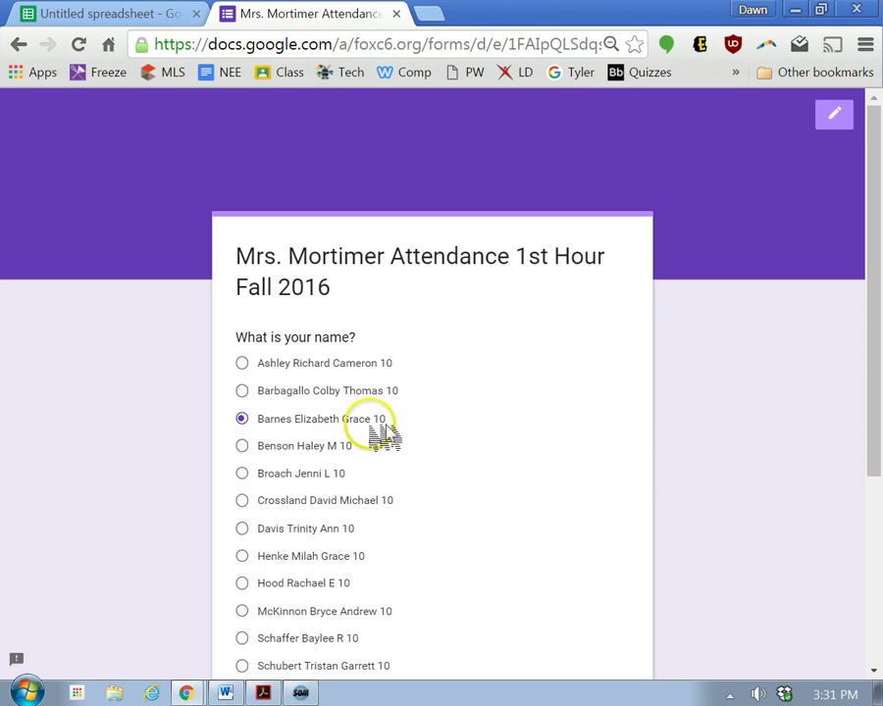
# Close the pre-filled form tab, confirming Leave in the warning dialog.
pyautogui.scroll(-1, 407, 412)
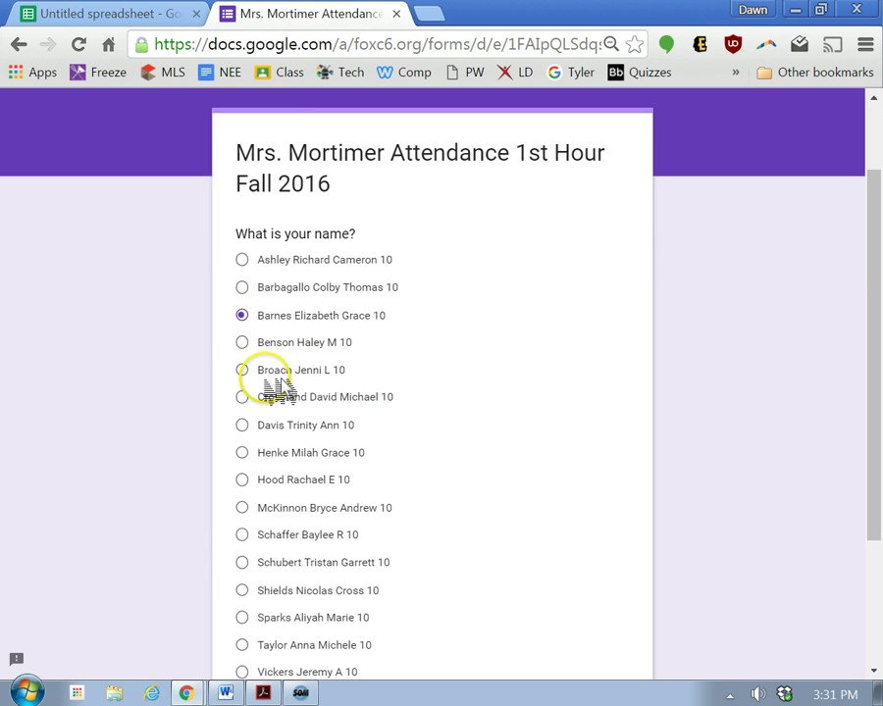
pyautogui.scroll(-2, 275, 304)
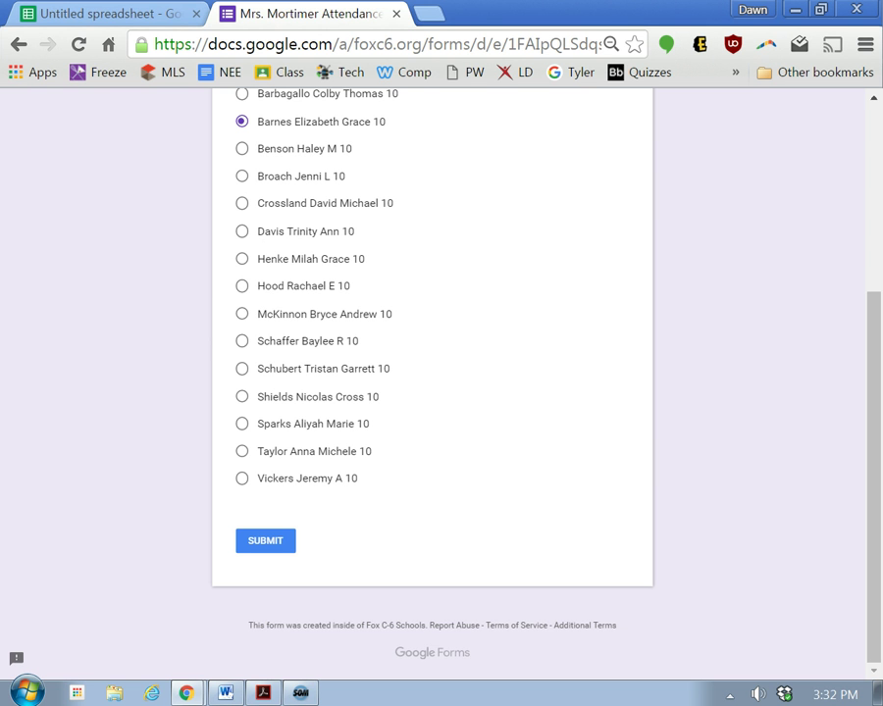
pyautogui.scroll(3, 380, 263)
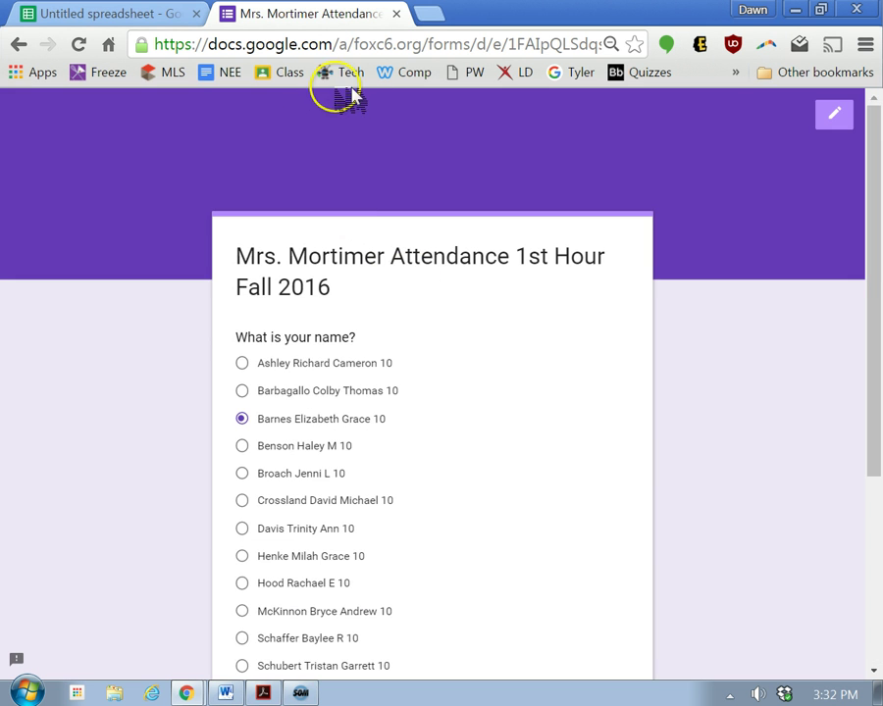
pyautogui.click(397, 14)
pyautogui.click(542, 163)
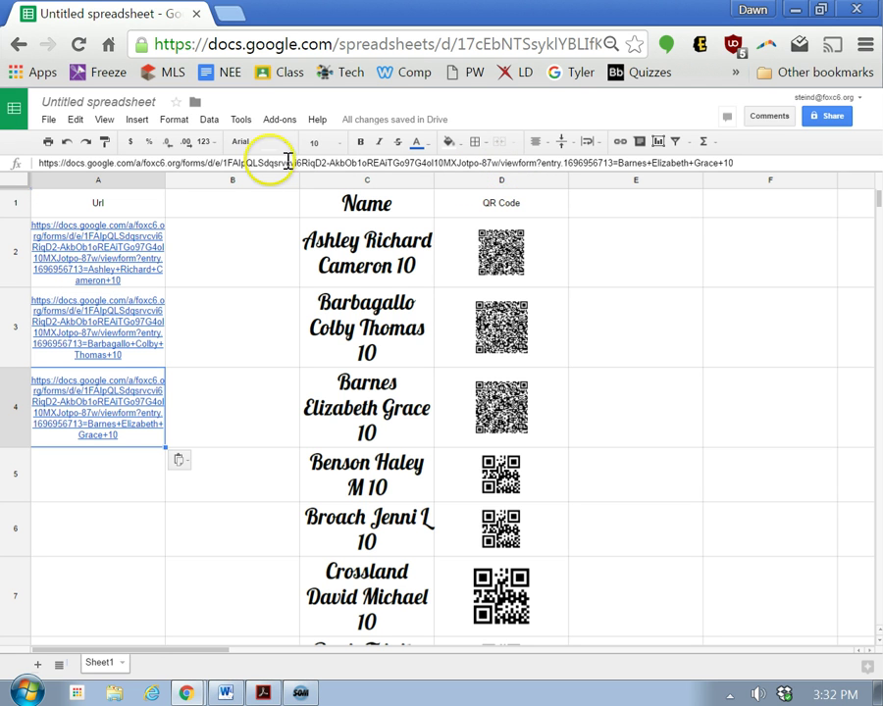
# Inspect Barnes's URL in cell A4, leaving it unchanged.
pyautogui.click(505, 163)
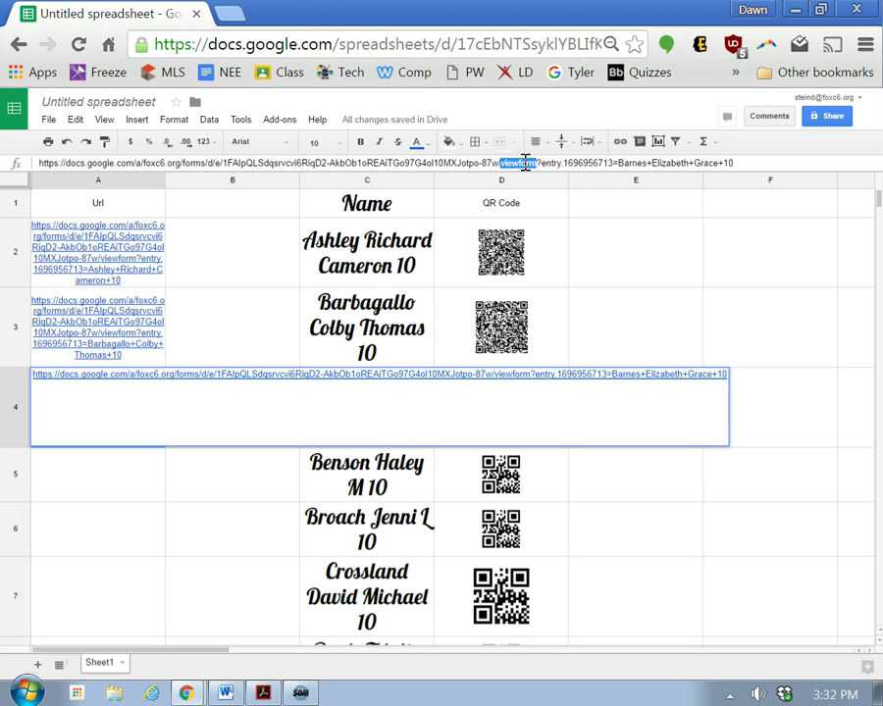
pyautogui.click(600, 141)
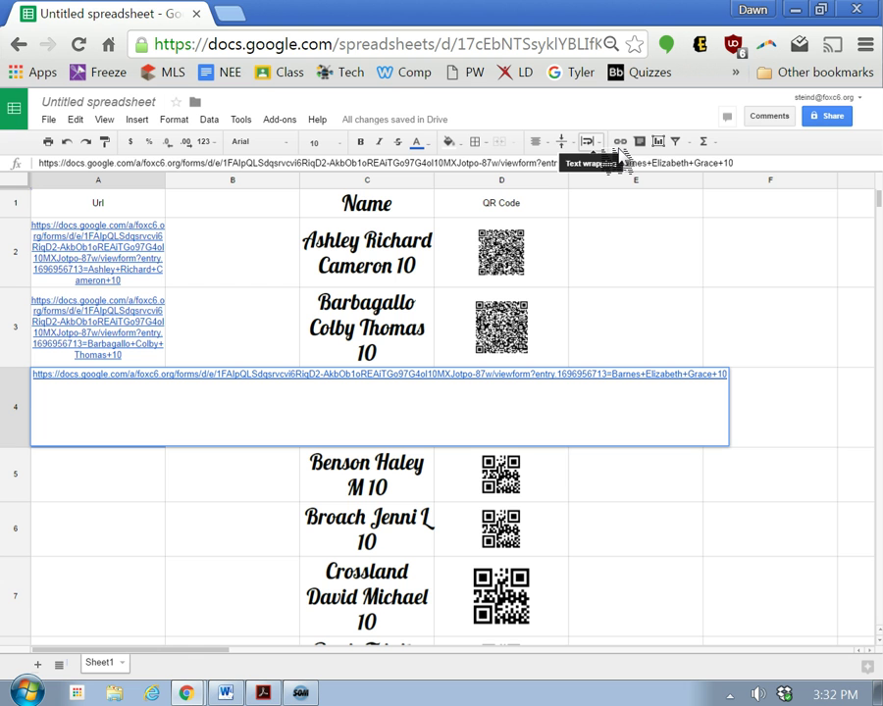
pyautogui.click(703, 114)
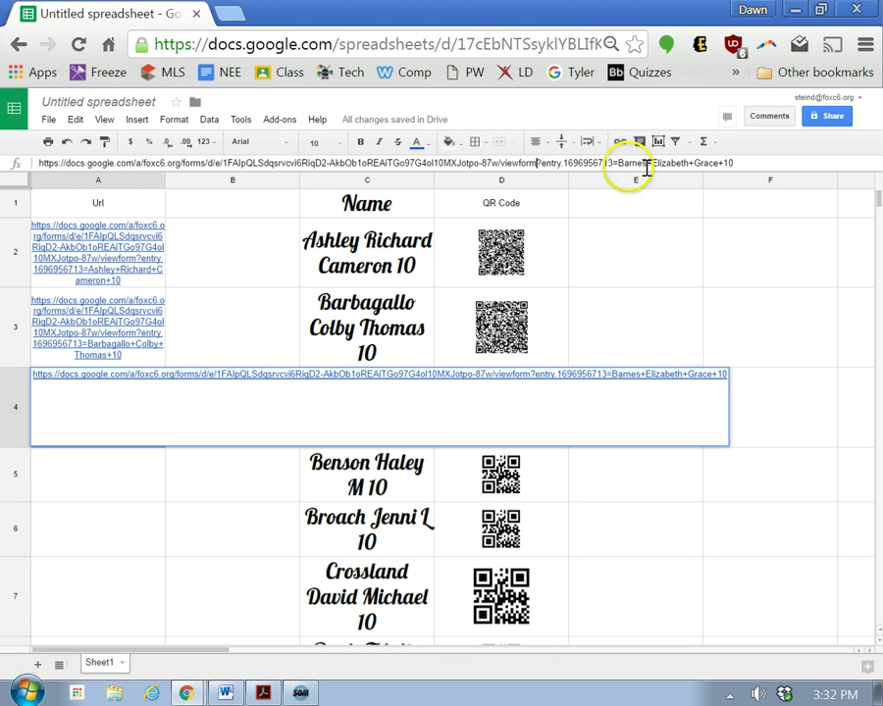
pyautogui.click(79, 141)
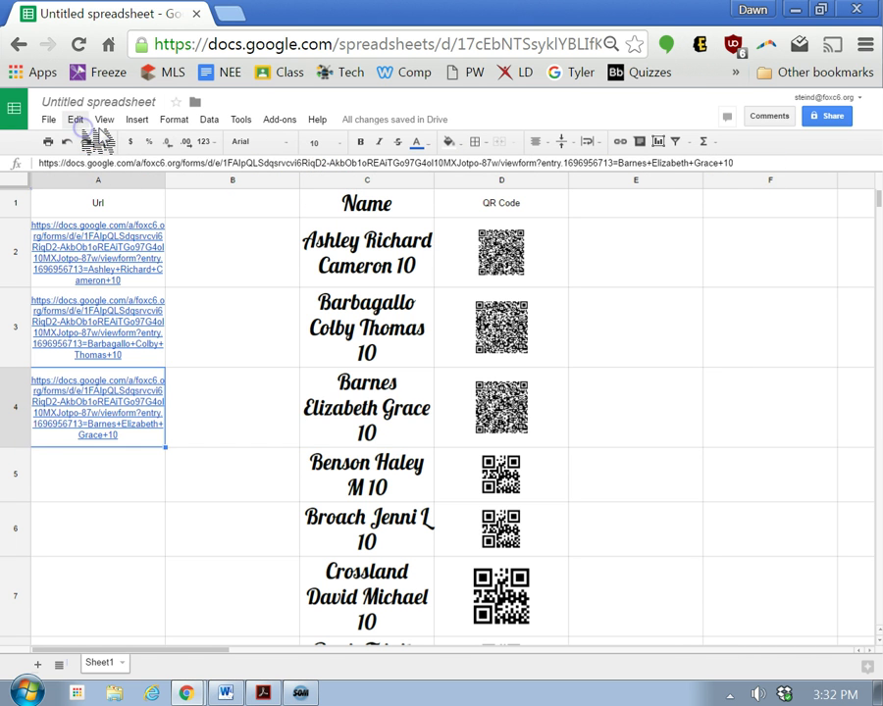
# Use Find and replace to change 'viewform' to 'formResponse' in all links.
pyautogui.click(85, 120)
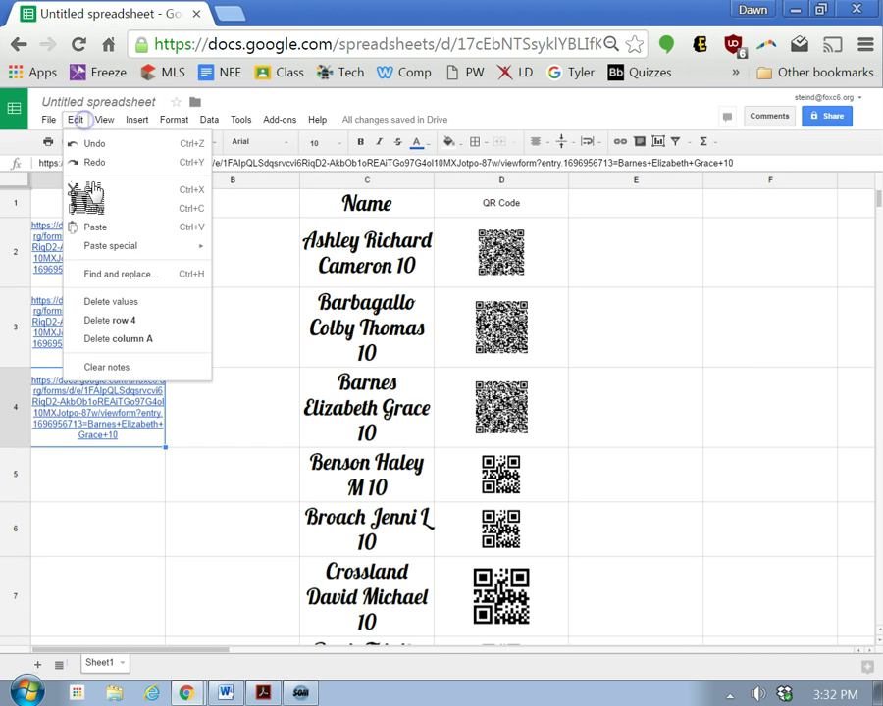
pyautogui.click(116, 275)
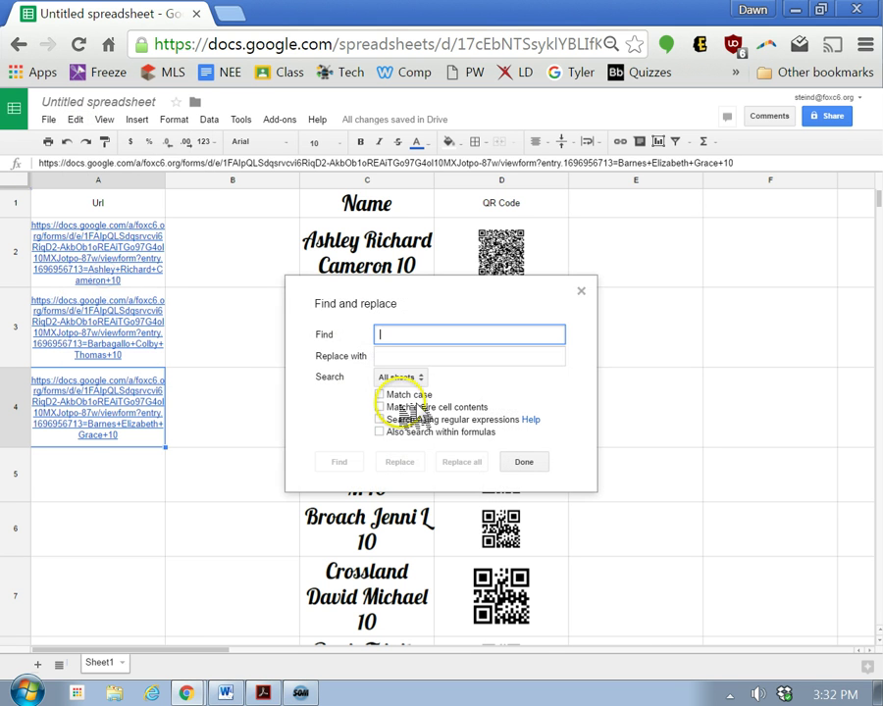
pyautogui.write('viewform')
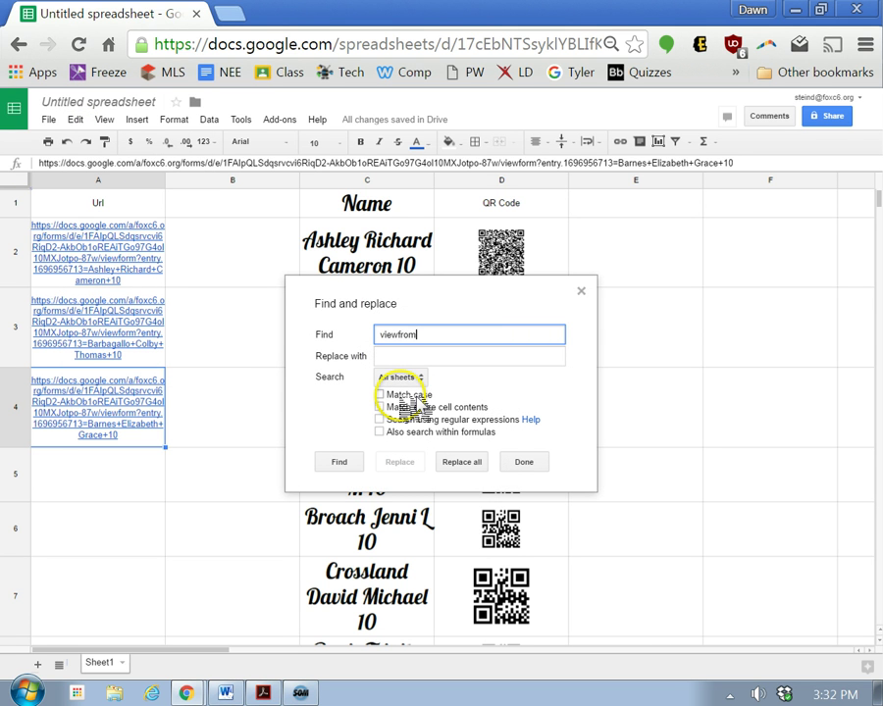
pyautogui.press('Tab')
pyautogui.write('formResponse')
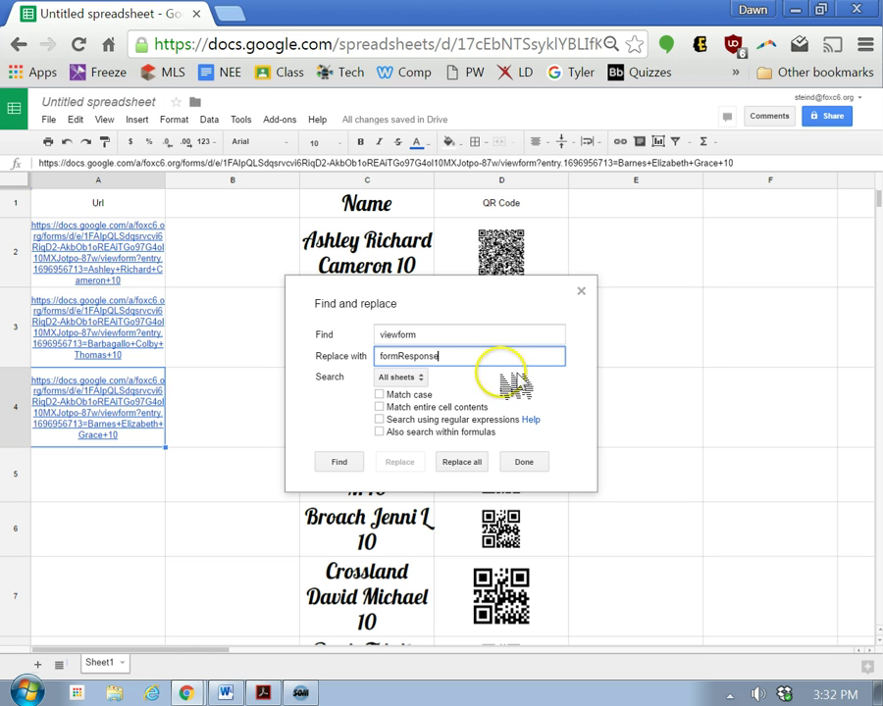
pyautogui.click(459, 461)
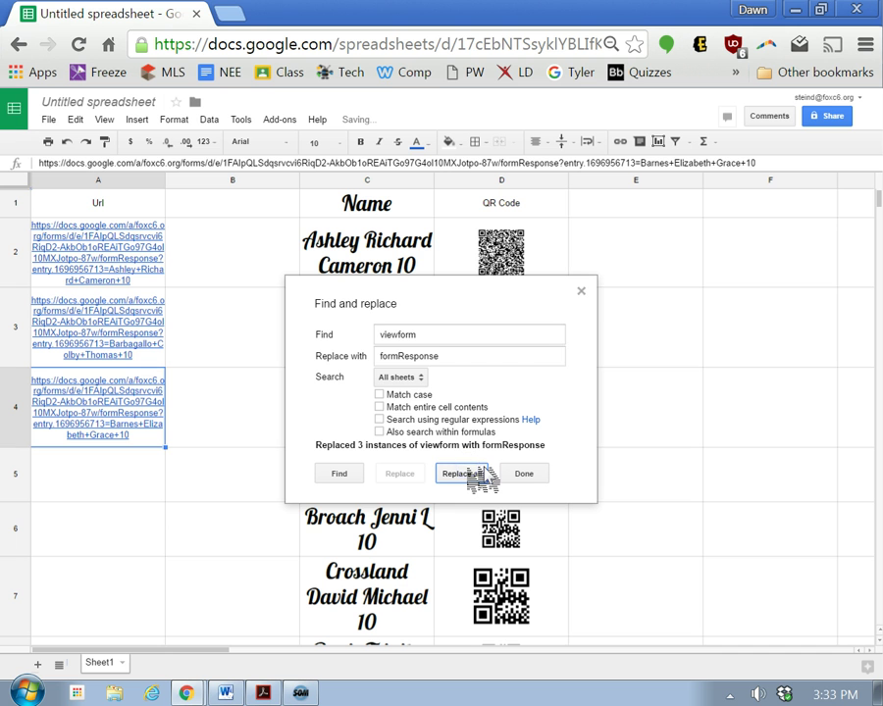
pyautogui.click(269, 414)
pyautogui.click(581, 290)
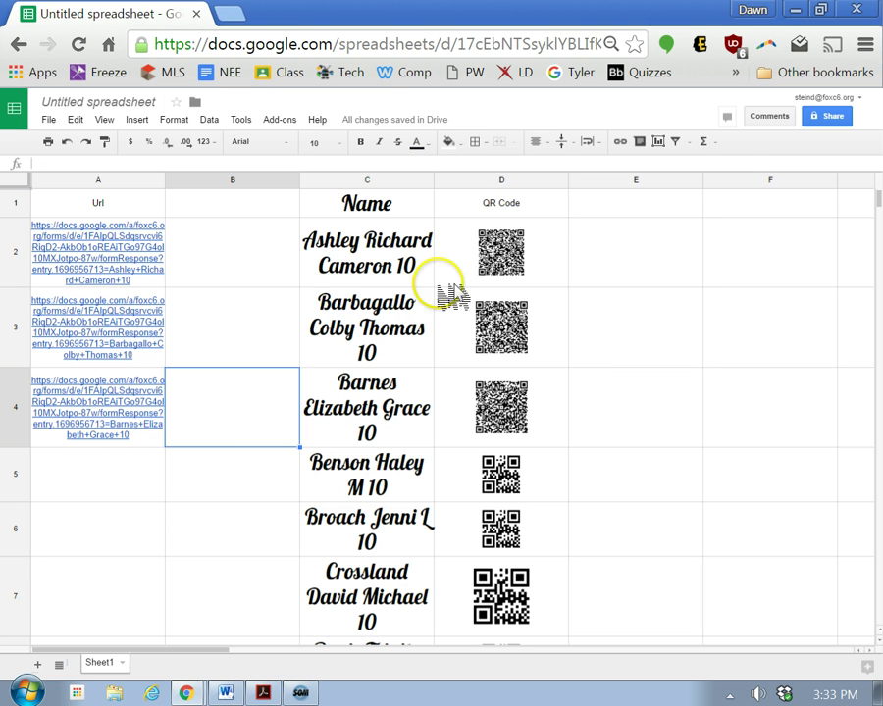
pyautogui.click(90, 252)
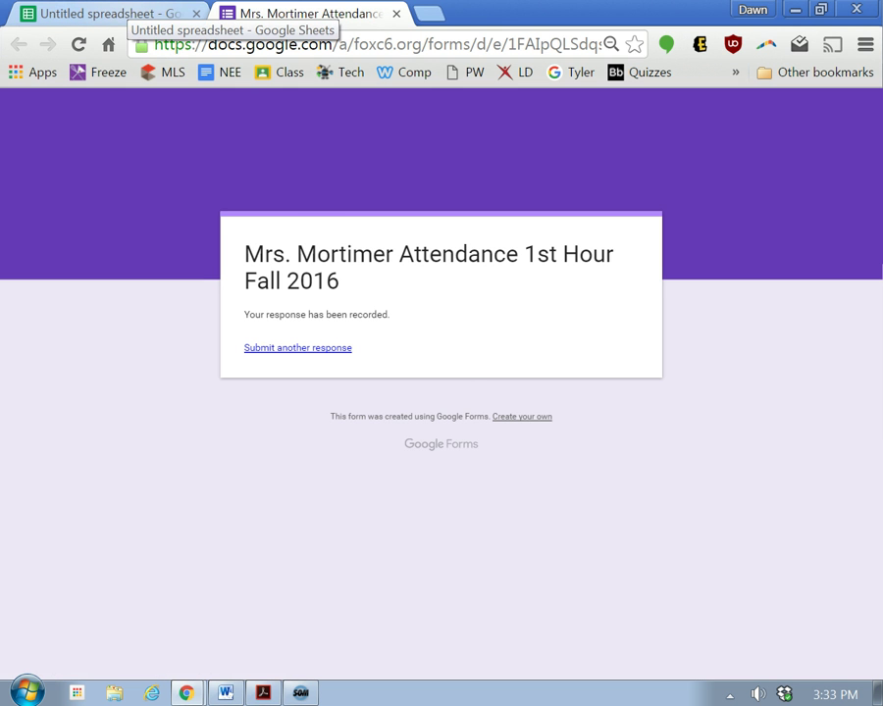
# Check the form editor's Responses tab shows Ashley's single response, then preview the form.
pyautogui.click(118, 12)
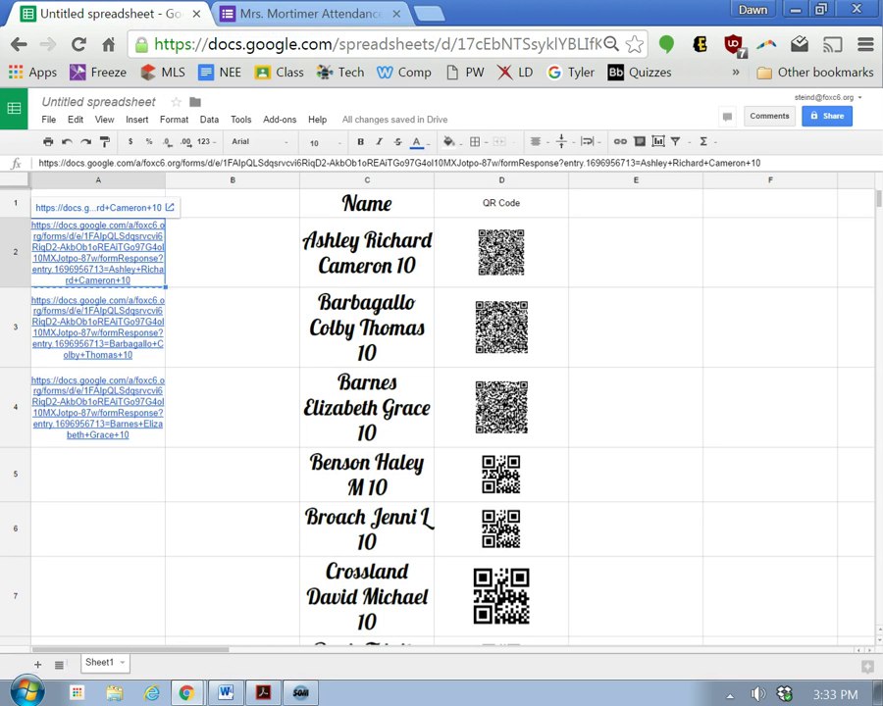
pyautogui.click(314, 14)
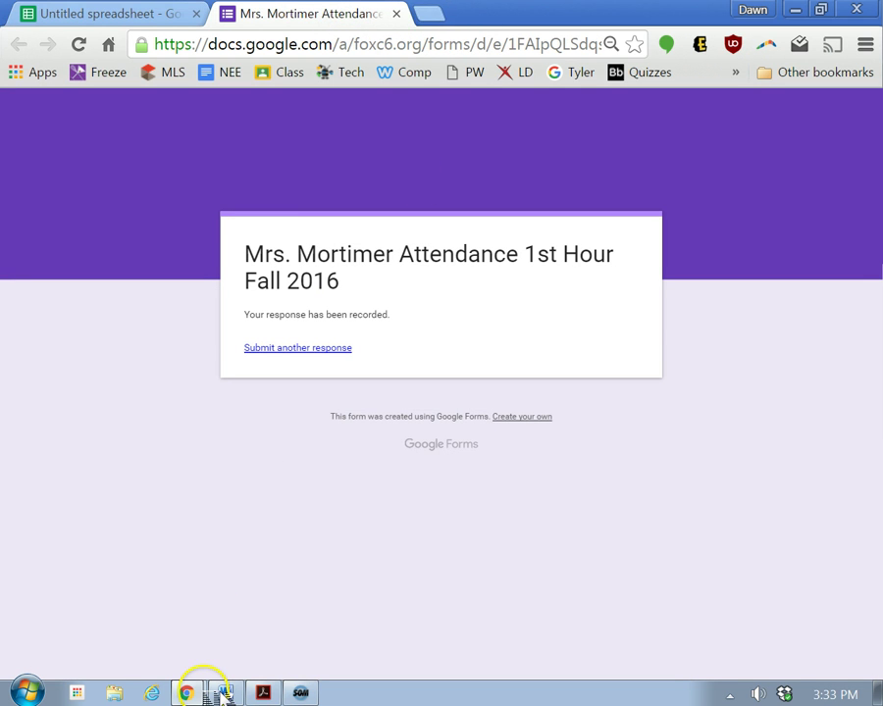
pyautogui.moveTo(185, 693)
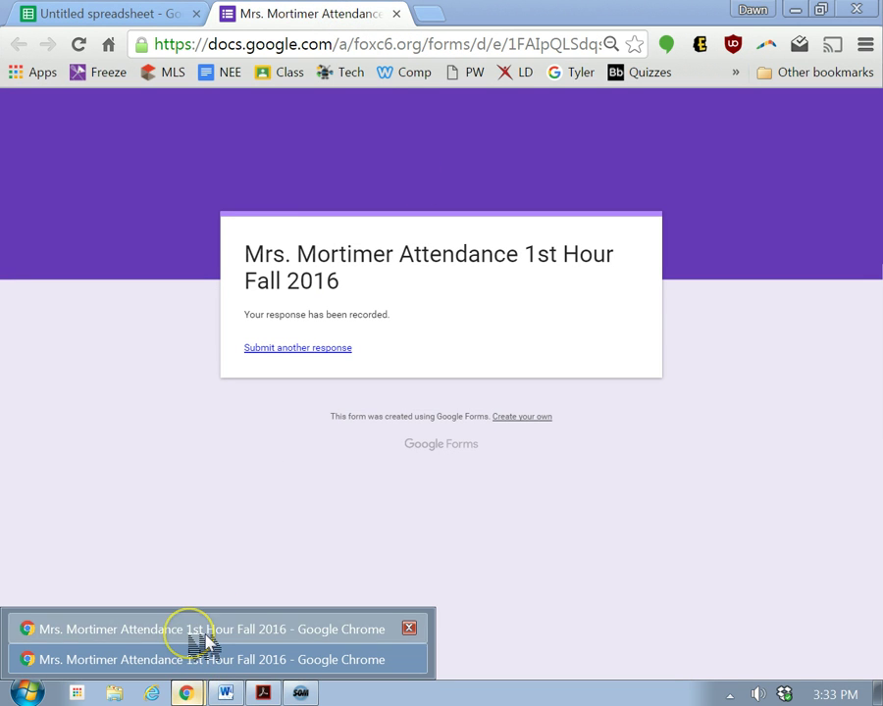
pyautogui.click(200, 628)
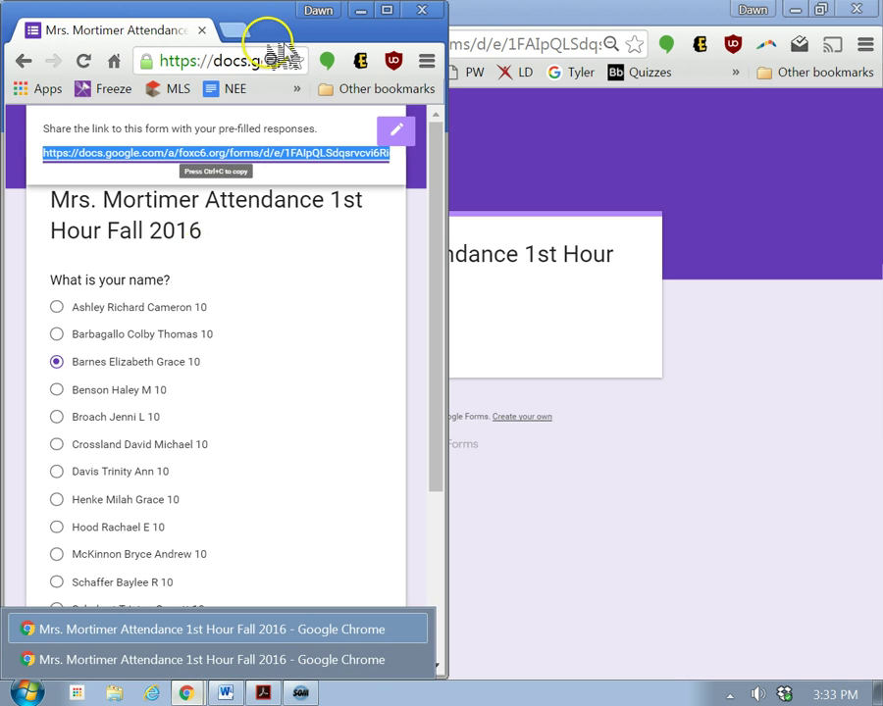
pyautogui.click(402, 136)
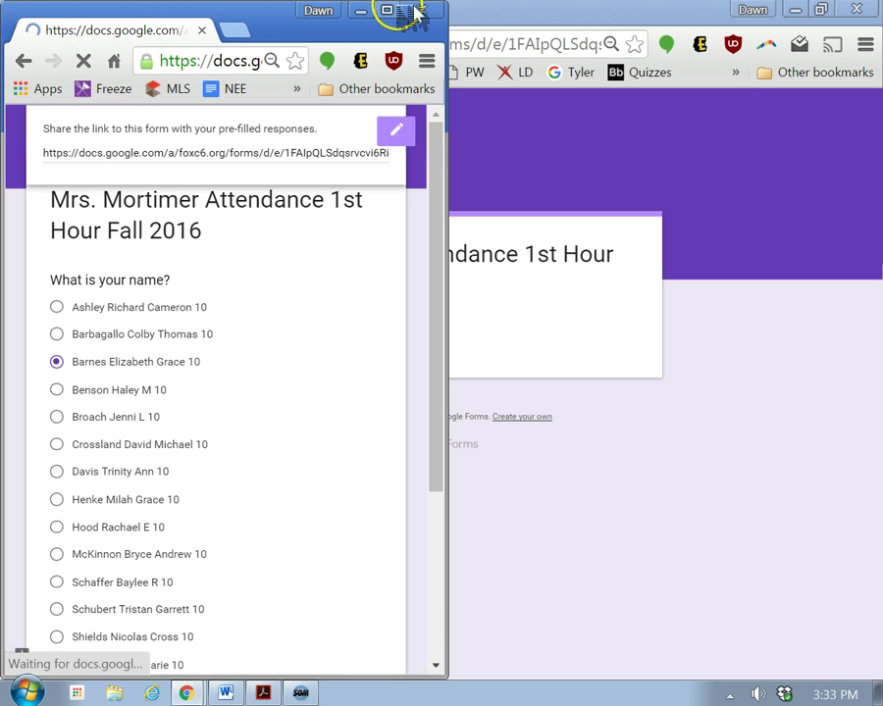
pyautogui.click(397, 11)
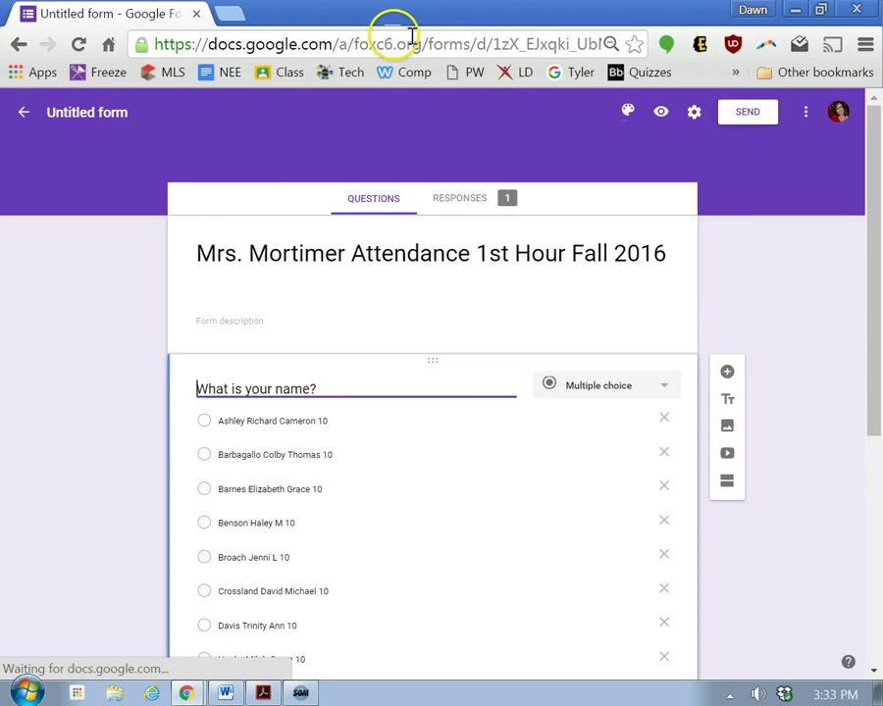
pyautogui.click(483, 198)
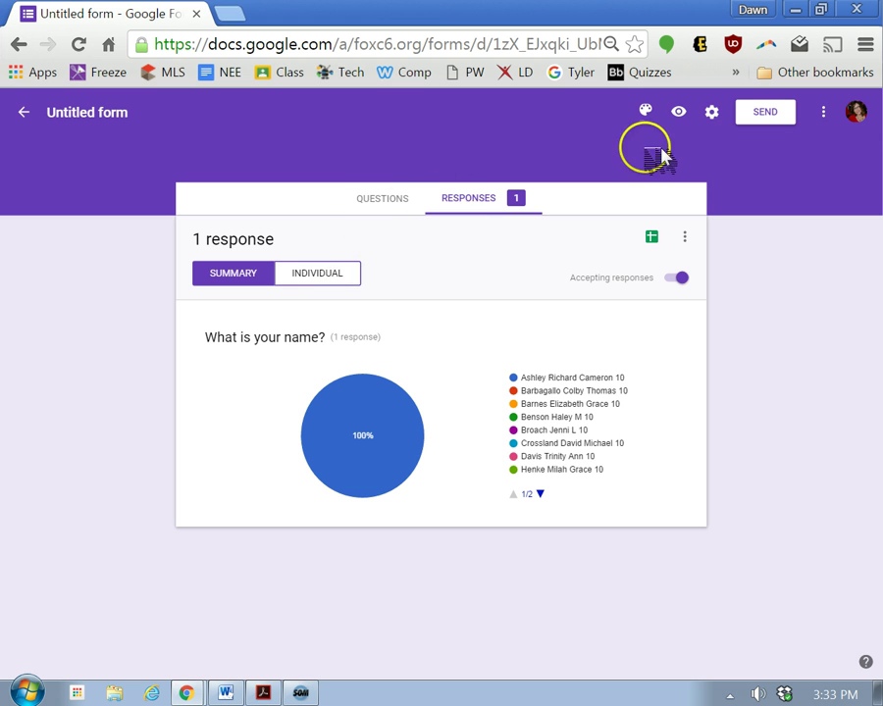
pyautogui.click(704, 108)
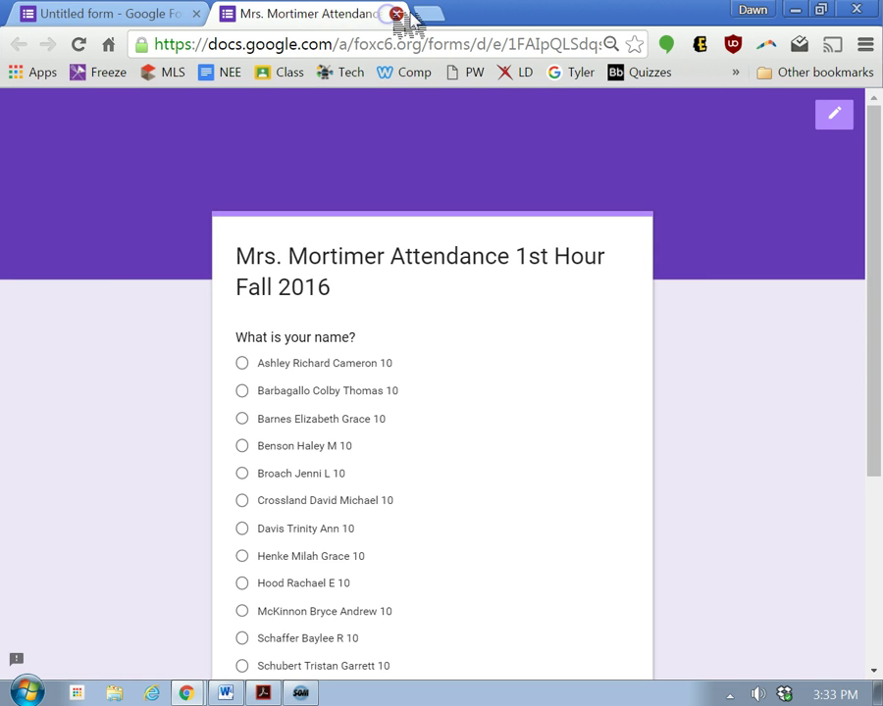
# In Presentation settings, untick the submit-another link and save 'Thank you for coming to class today!'.
pyautogui.click(397, 14)
pyautogui.click(711, 112)
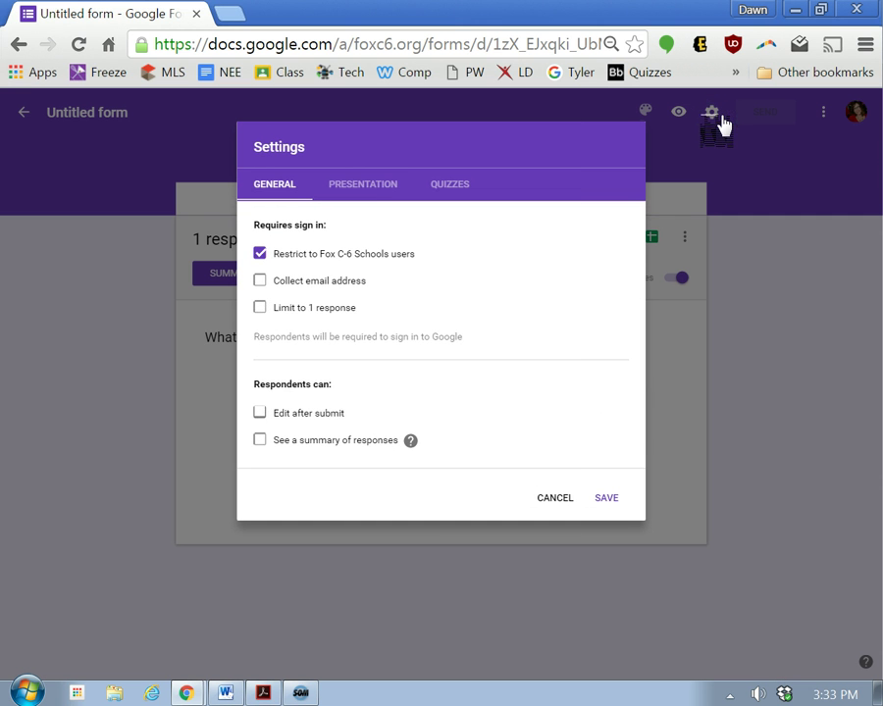
pyautogui.click(365, 189)
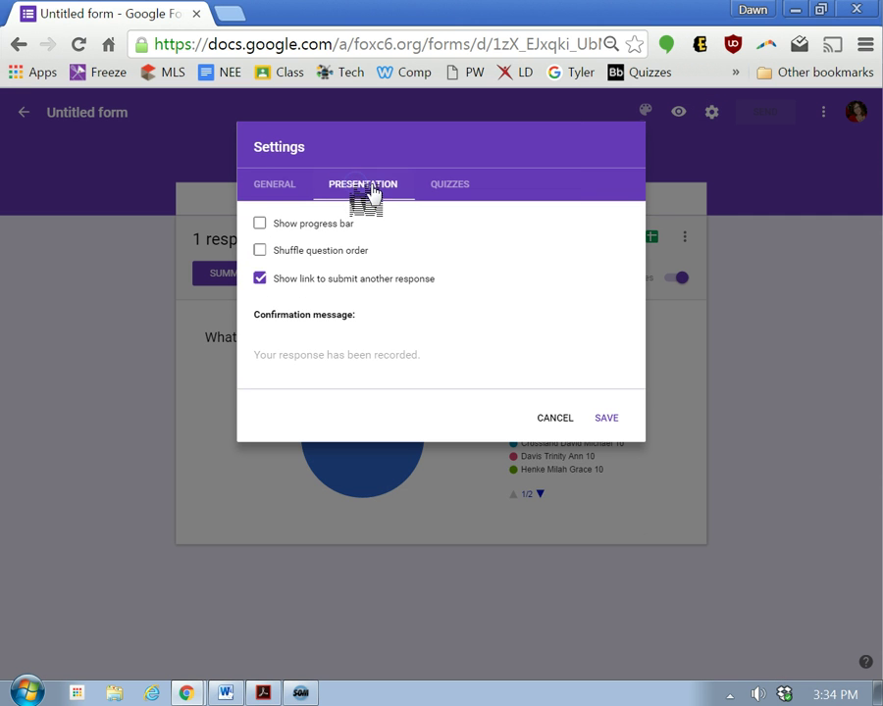
pyautogui.click(267, 280)
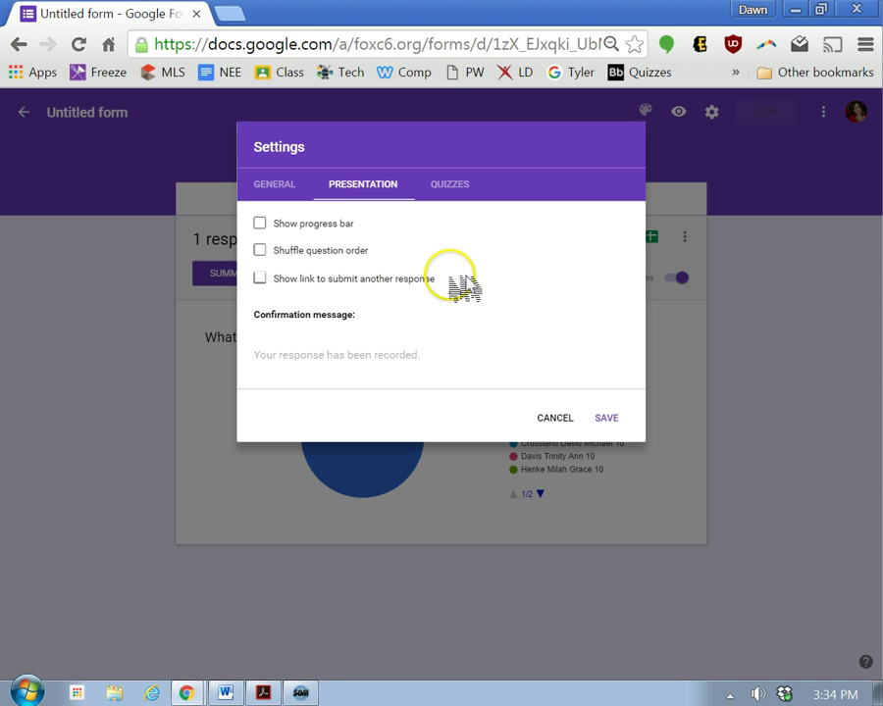
pyautogui.click(268, 343)
pyautogui.write('Thank you for coming to class tody')
pyautogui.press('BackSpace')
pyautogui.press('BackSpace')
pyautogui.write('ya')
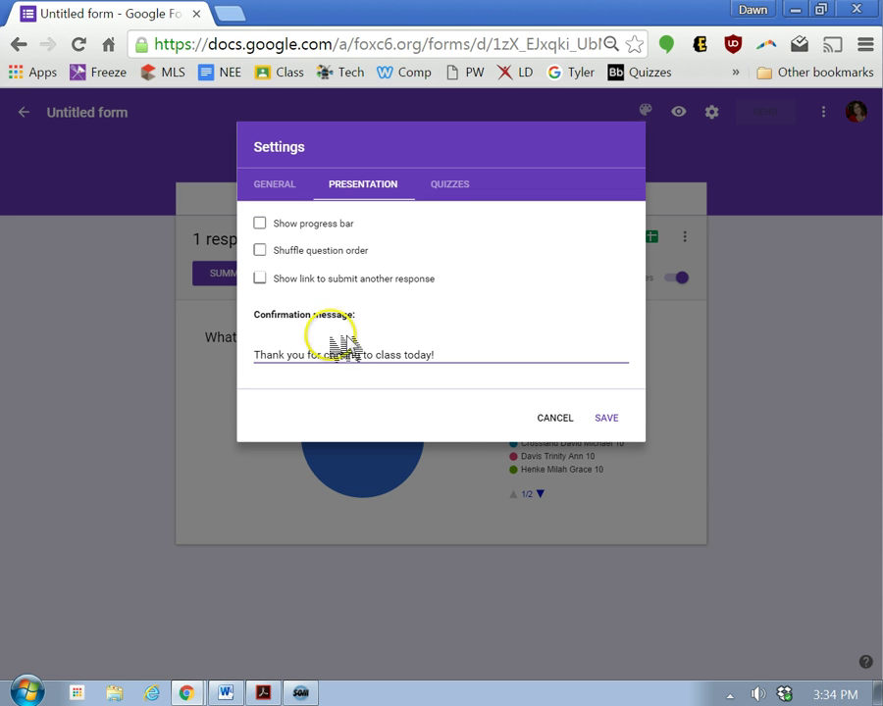
pyautogui.click(623, 422)
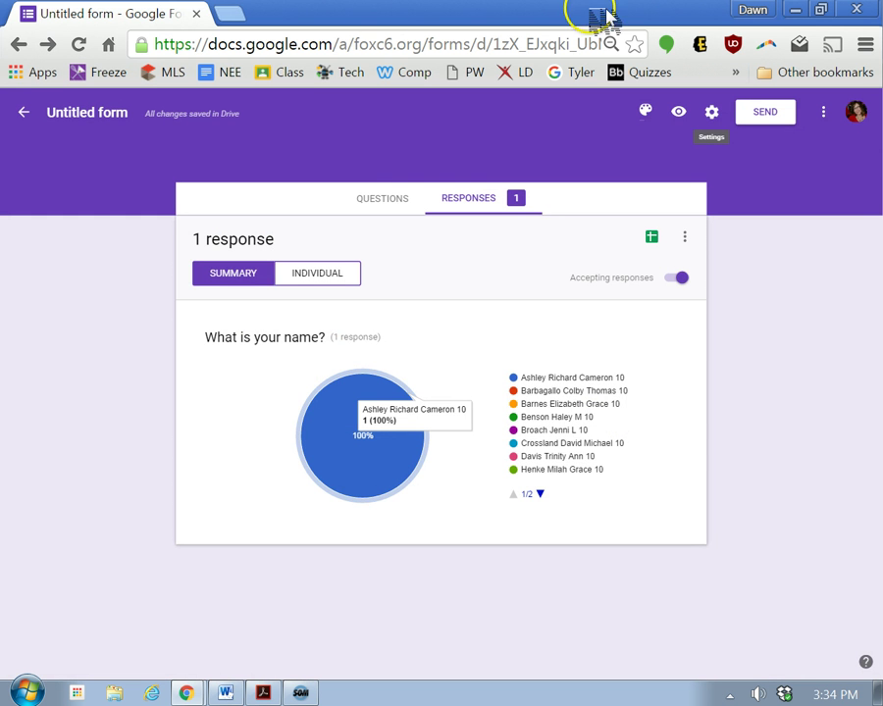
# Reload the submitted response page to see the thank-you message, then return to the spreadsheet.
pyautogui.click(796, 10)
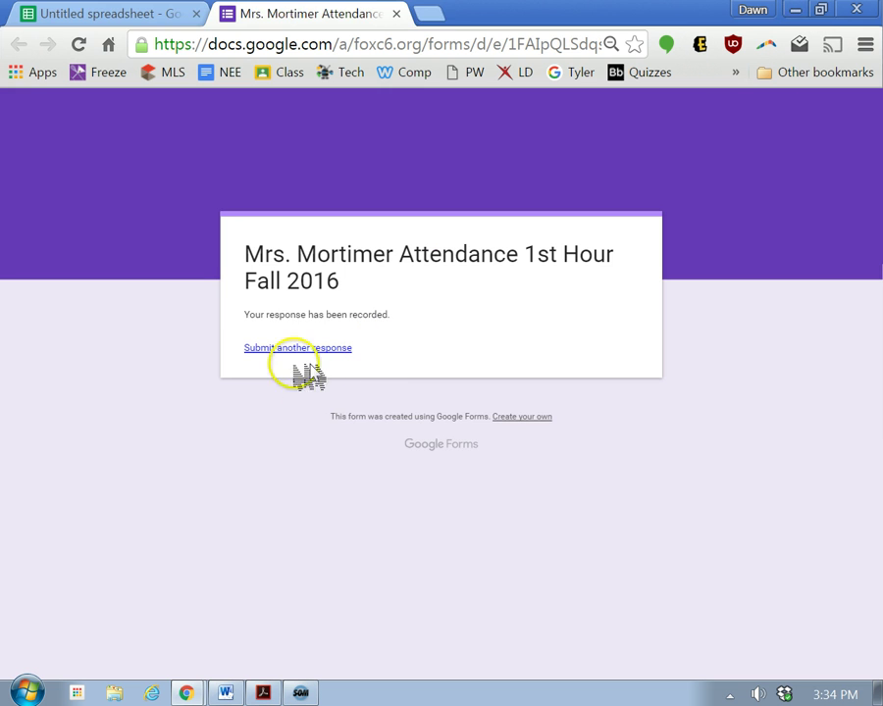
pyautogui.click(78, 45)
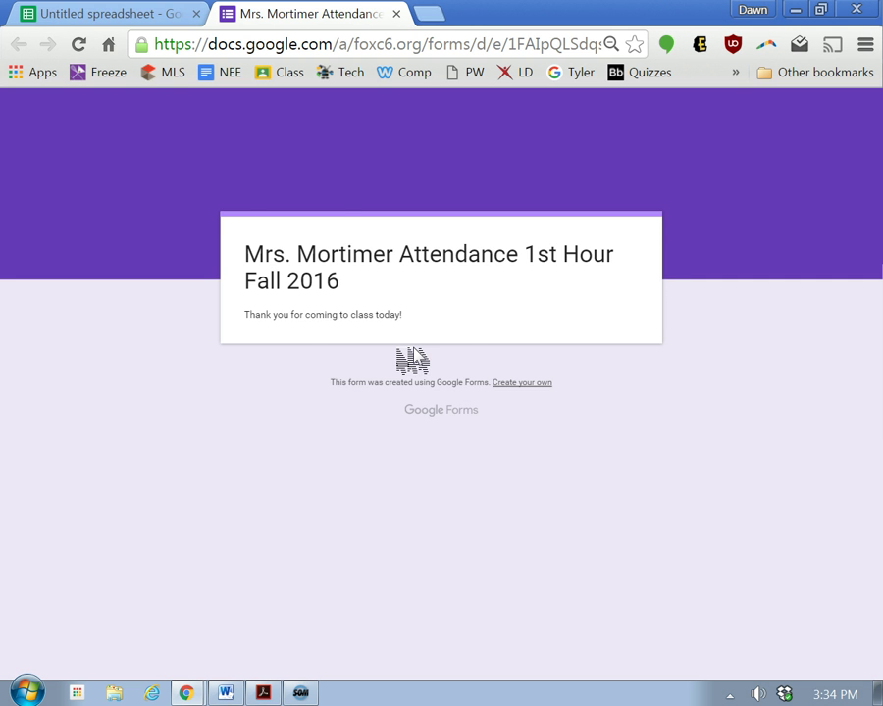
pyautogui.click(113, 15)
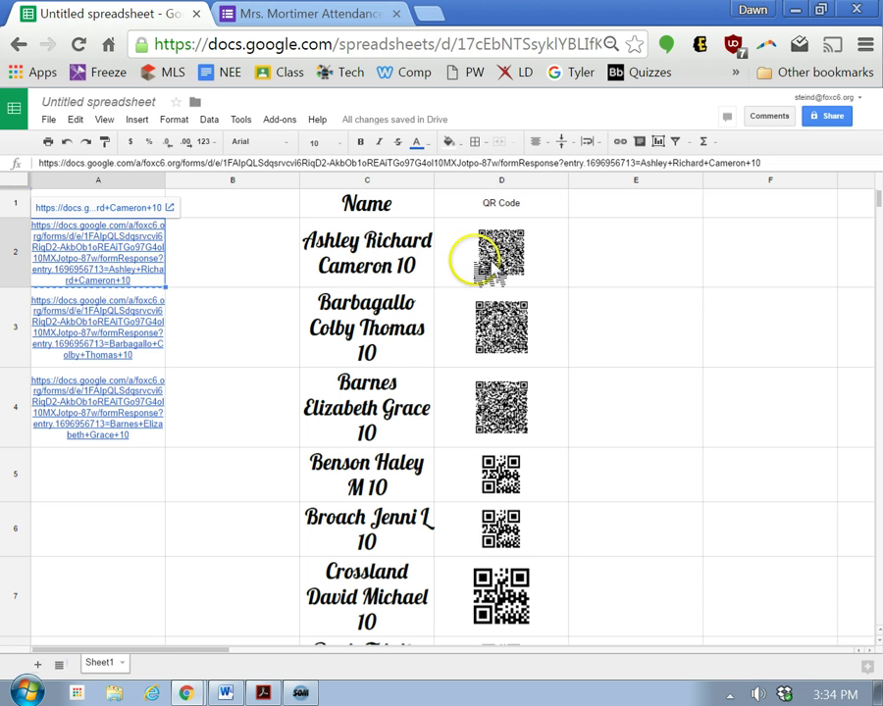